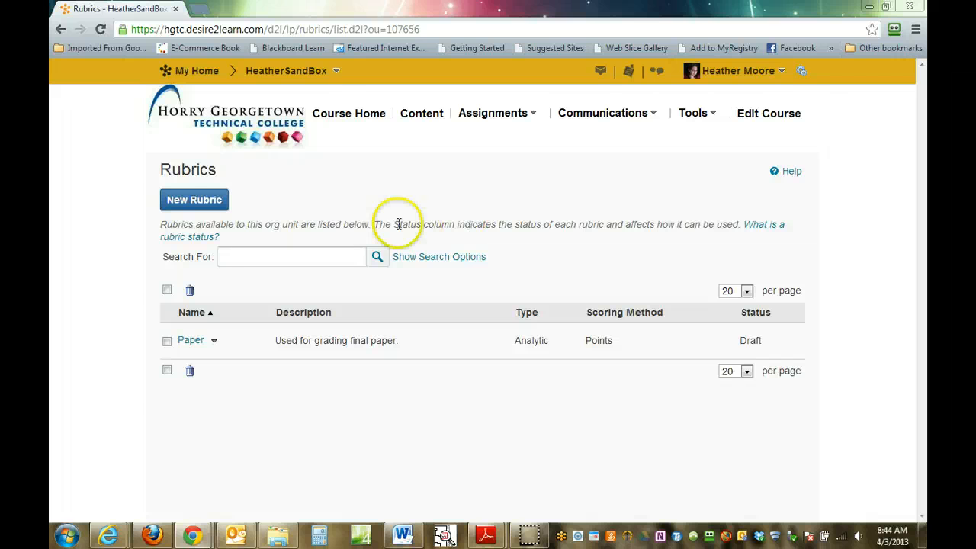
# Start a new rubric and name it Test Rubric.
pyautogui.click(189, 201)
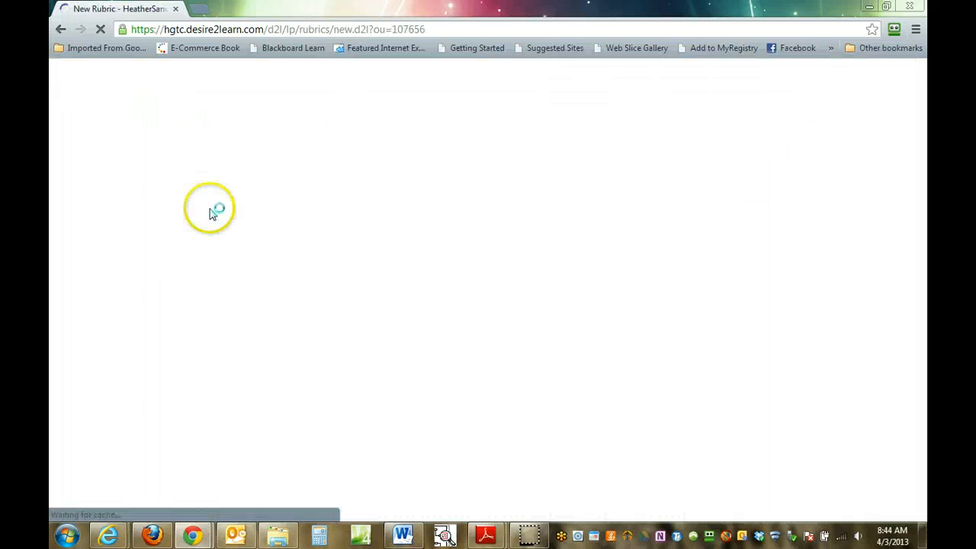
pyautogui.click(144, 289)
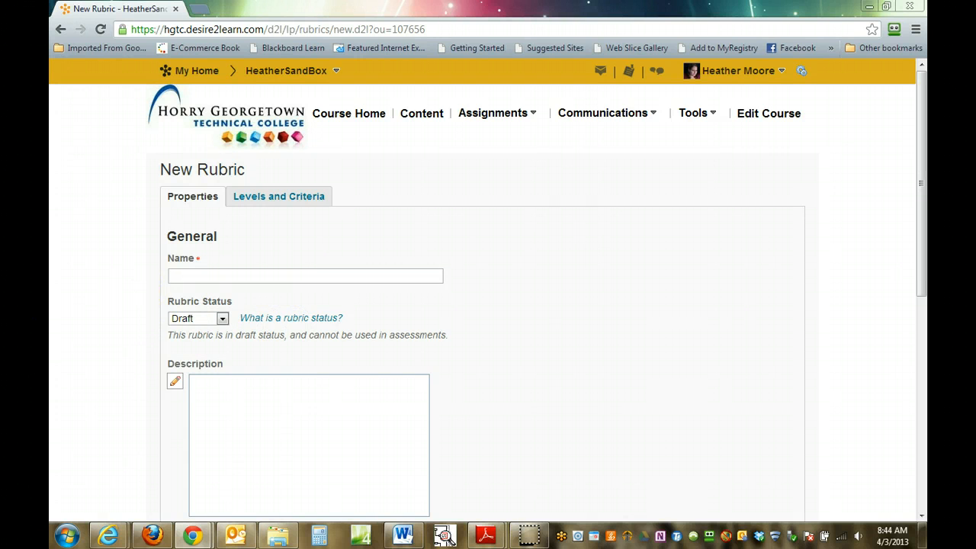
pyautogui.click(335, 278)
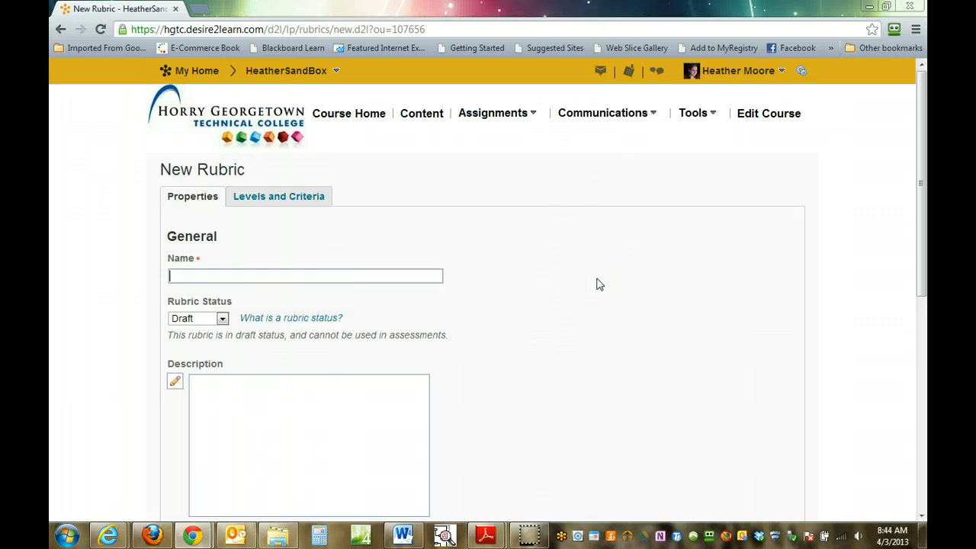
pyautogui.write('Test Rubric')
pyautogui.scroll(-2, 503, 242)
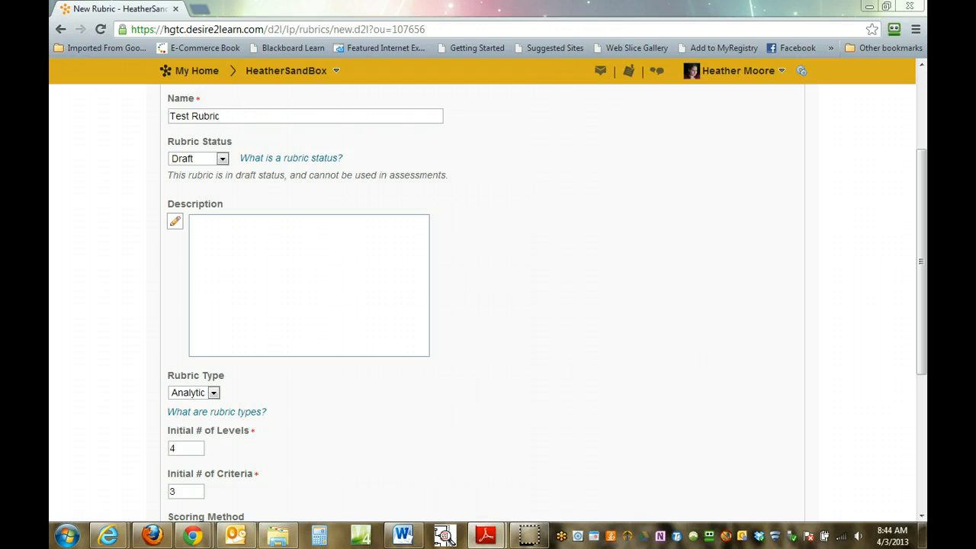
# Review the status options available for the new rubric without choosing a different one.
pyautogui.click(223, 159)
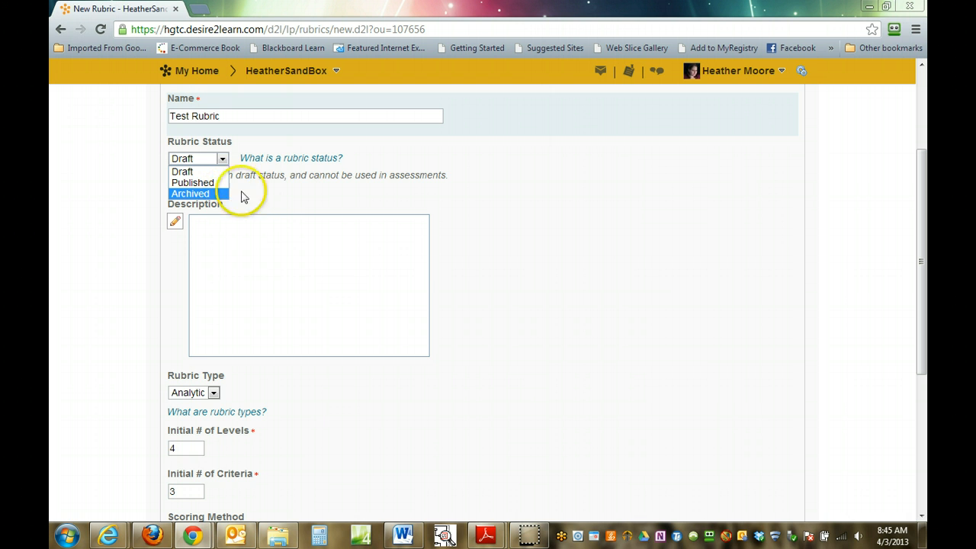
pyautogui.click(299, 203)
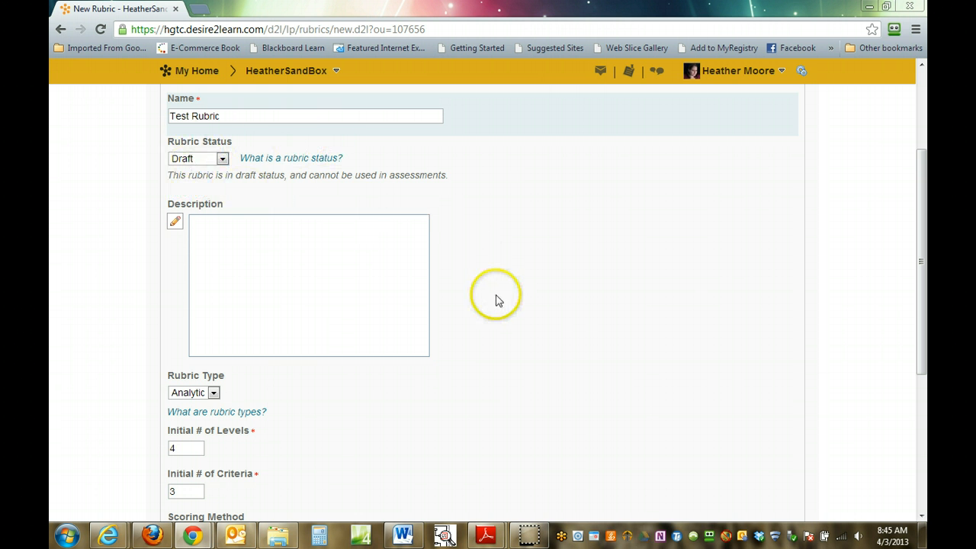
pyautogui.scroll(-2, 435, 283)
pyautogui.scroll(2, 462, 312)
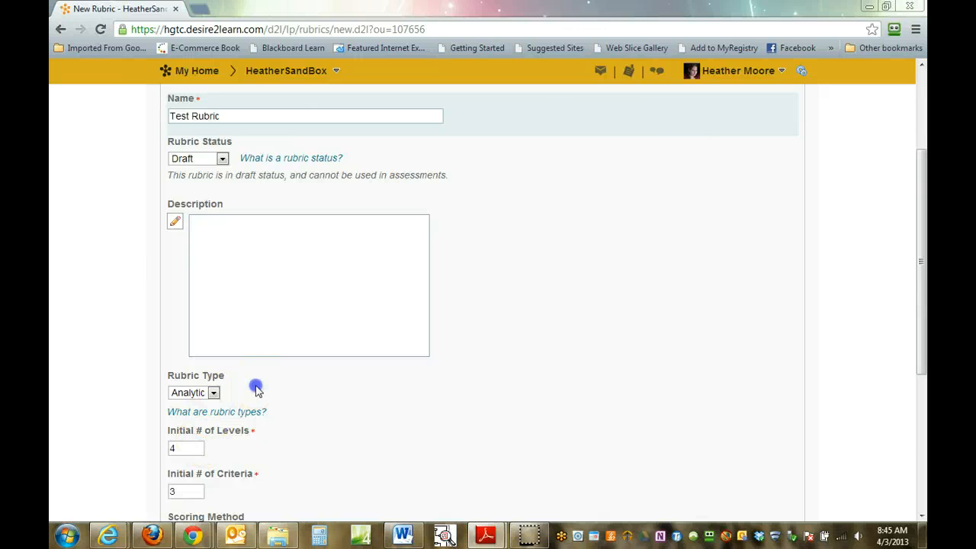
# Review the rubric type options and read the help explaining analytic and holistic rubrics.
pyautogui.scroll(-2, 267, 381)
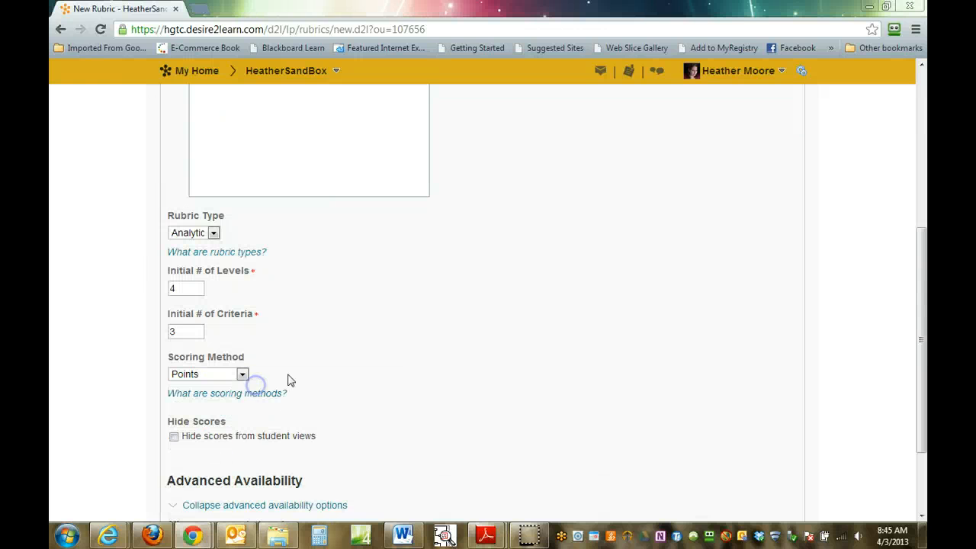
pyautogui.click(213, 232)
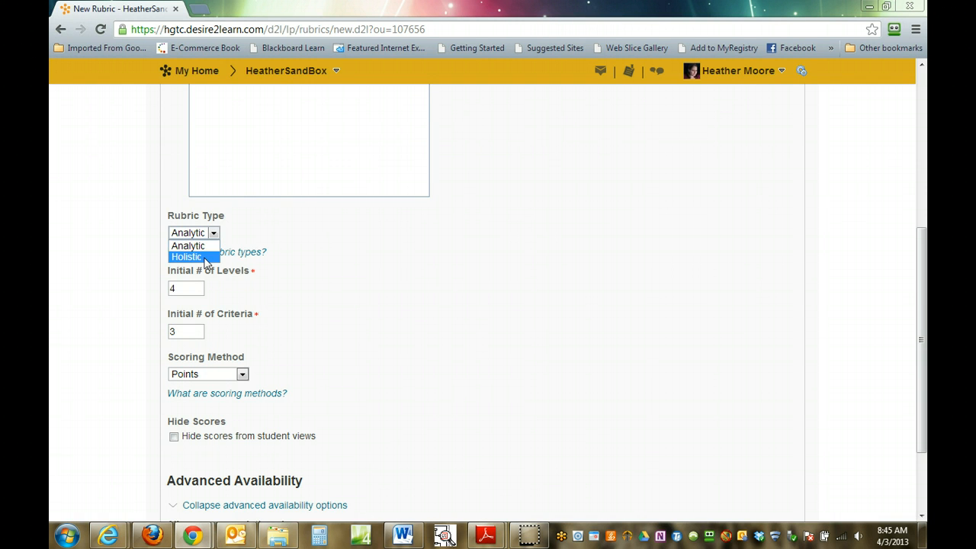
pyautogui.click(248, 251)
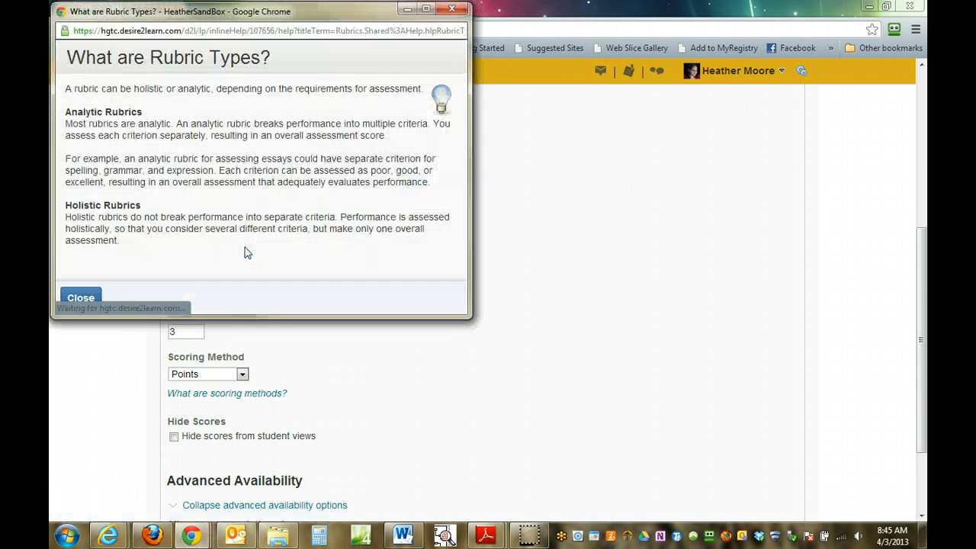
pyautogui.click(201, 246)
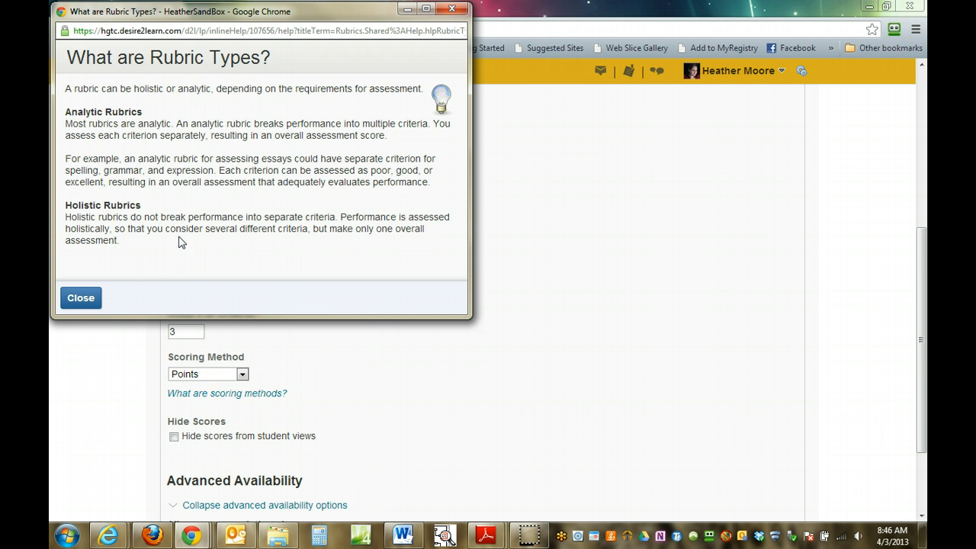
pyautogui.click(81, 296)
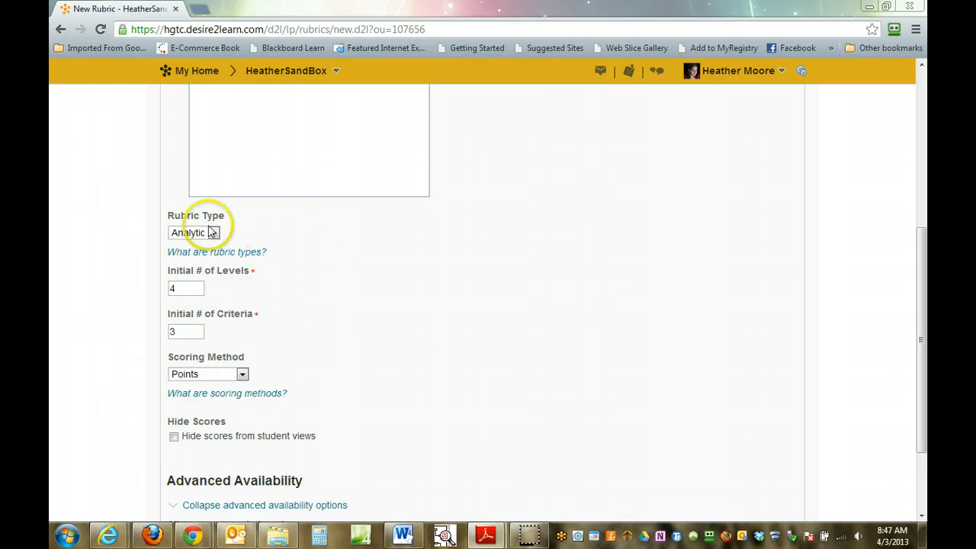
# Examine the initial number of levels and criteria and the available scoring methods for the new rubric.
pyautogui.click(196, 289)
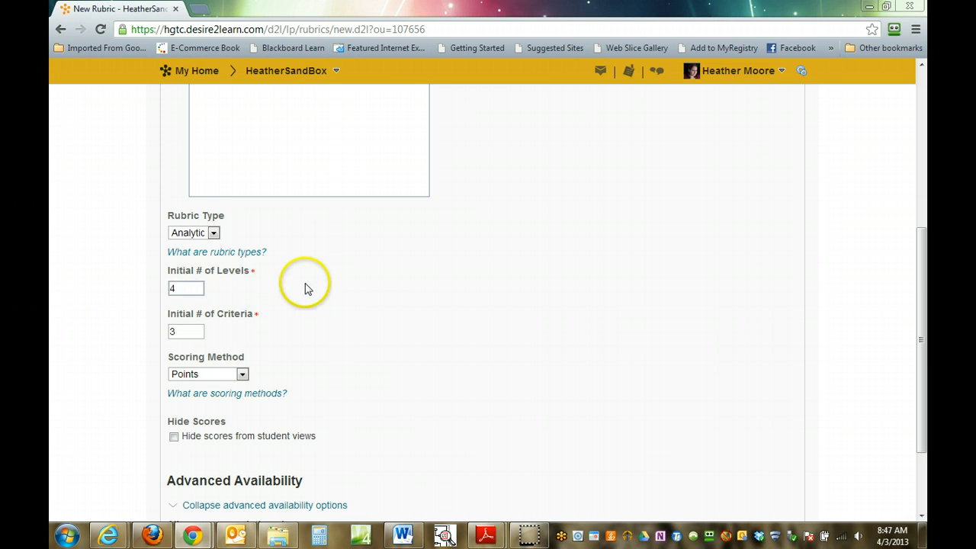
pyautogui.scroll(-3, 287, 289)
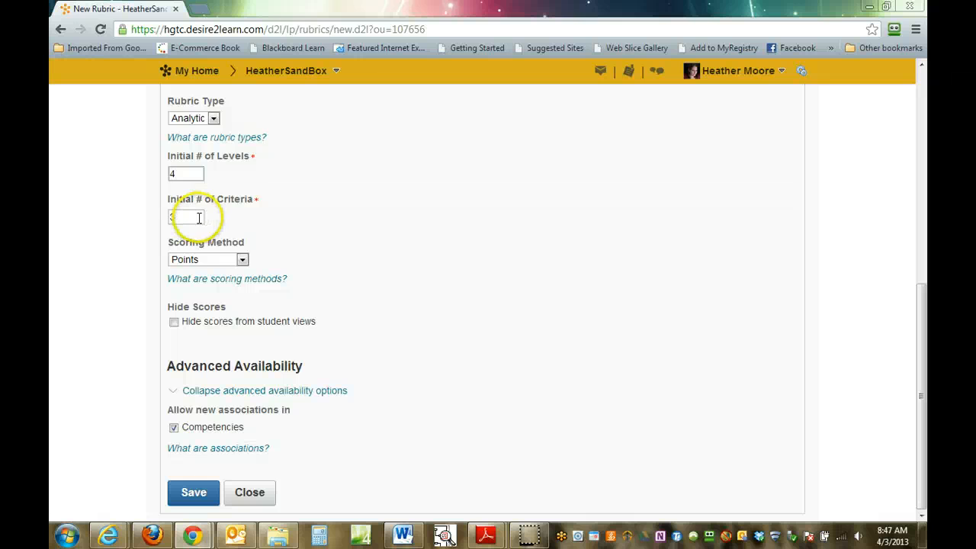
pyautogui.click(193, 217)
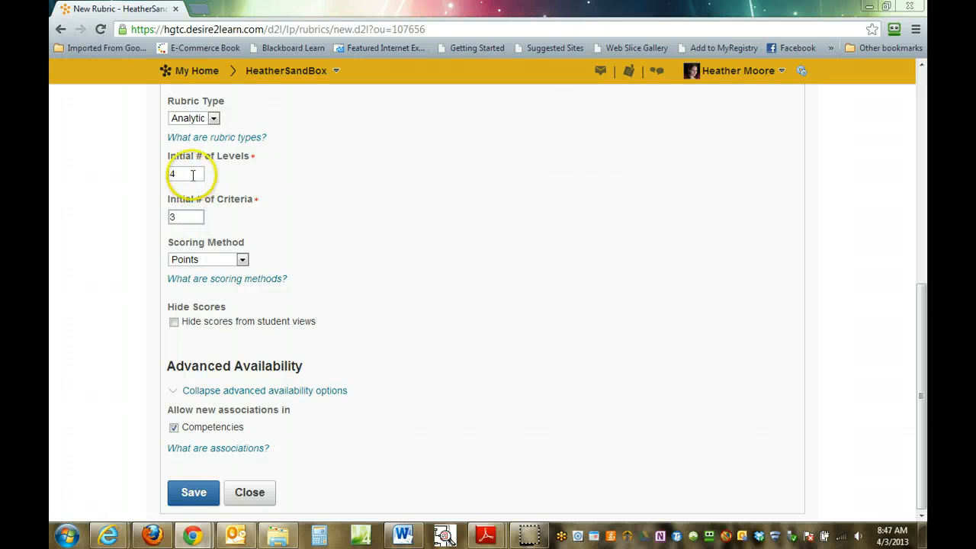
pyautogui.click(242, 261)
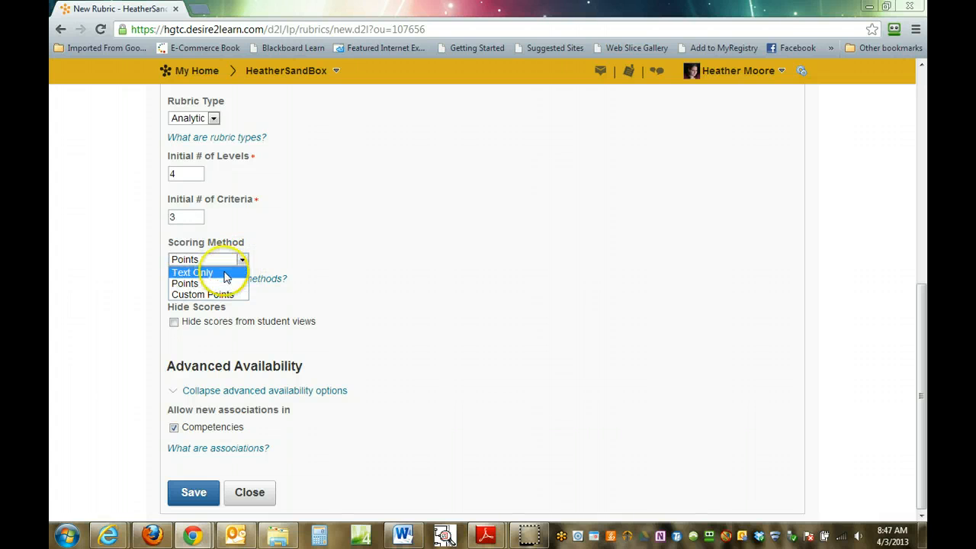
pyautogui.click(233, 284)
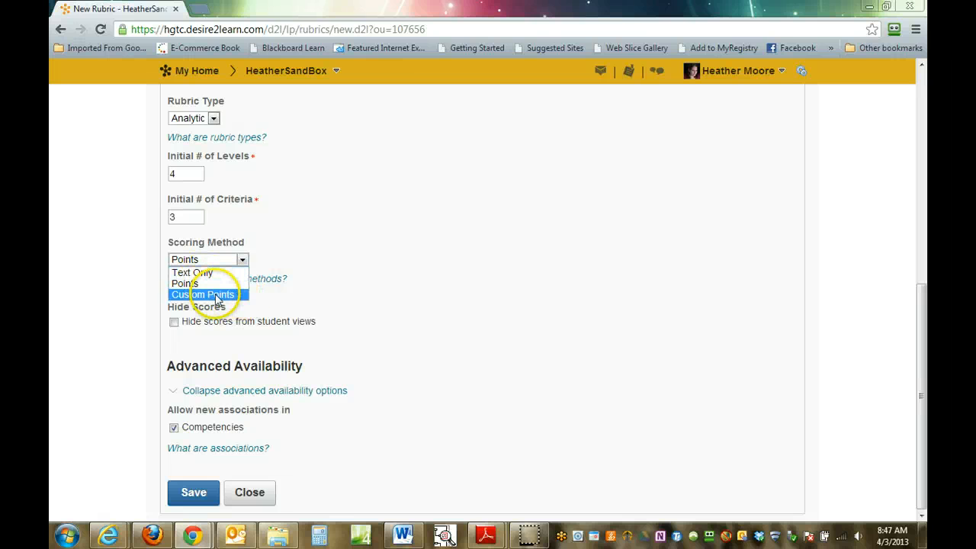
pyautogui.click(217, 217)
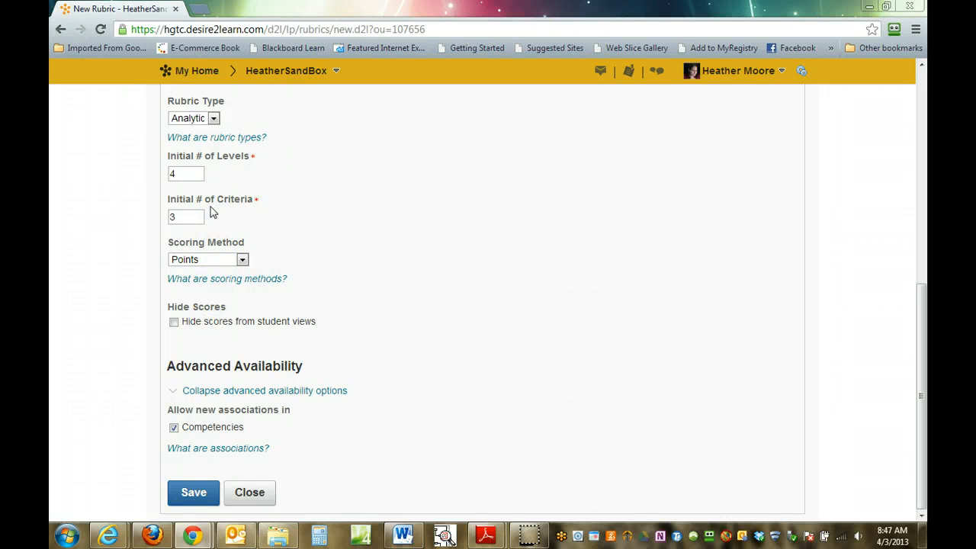
pyautogui.click(191, 175)
pyautogui.click(242, 259)
pyautogui.click(273, 258)
# Read the full help text on scoring methods, and close the new rubric without saving it.
pyautogui.click(269, 279)
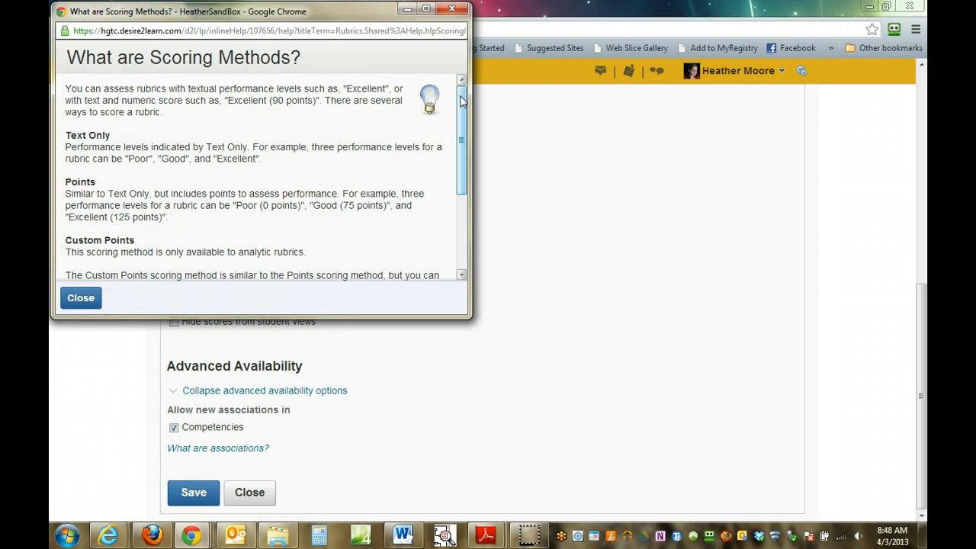
pyautogui.moveTo(461, 101); pyautogui.dragTo(463, 218)
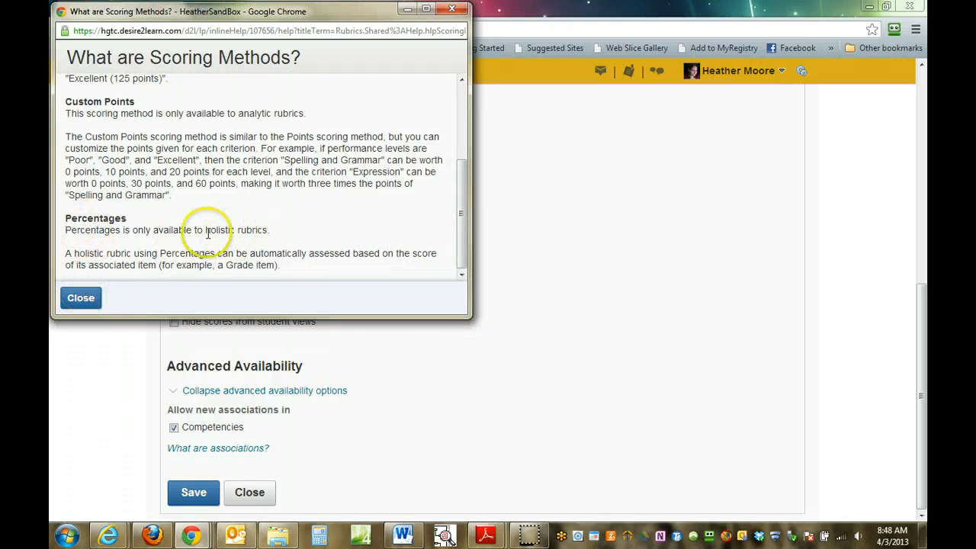
pyautogui.click(82, 298)
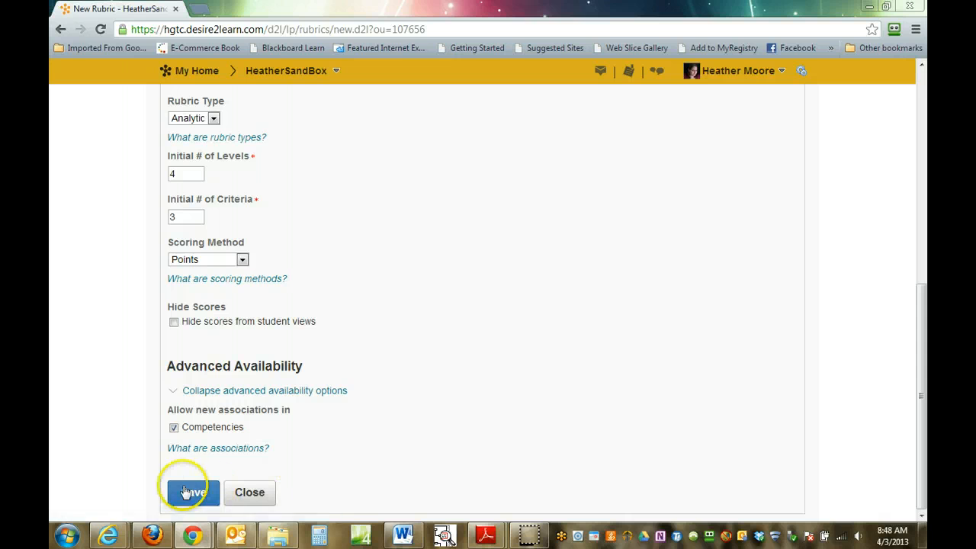
pyautogui.click(251, 494)
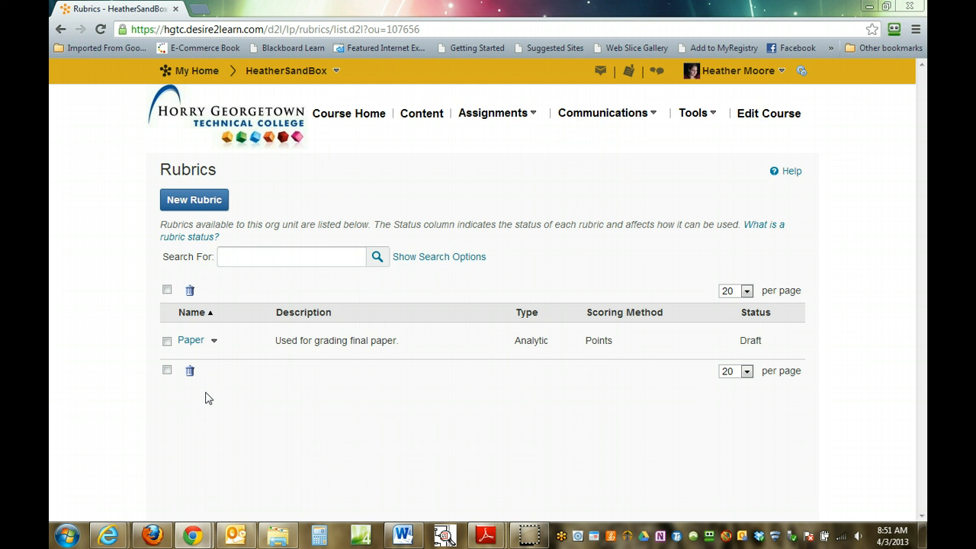
# Switch to Word to look over the Research Paper Rubric document, and return to the browser's rubrics list.
pyautogui.hotkey('alt', 'Tab')
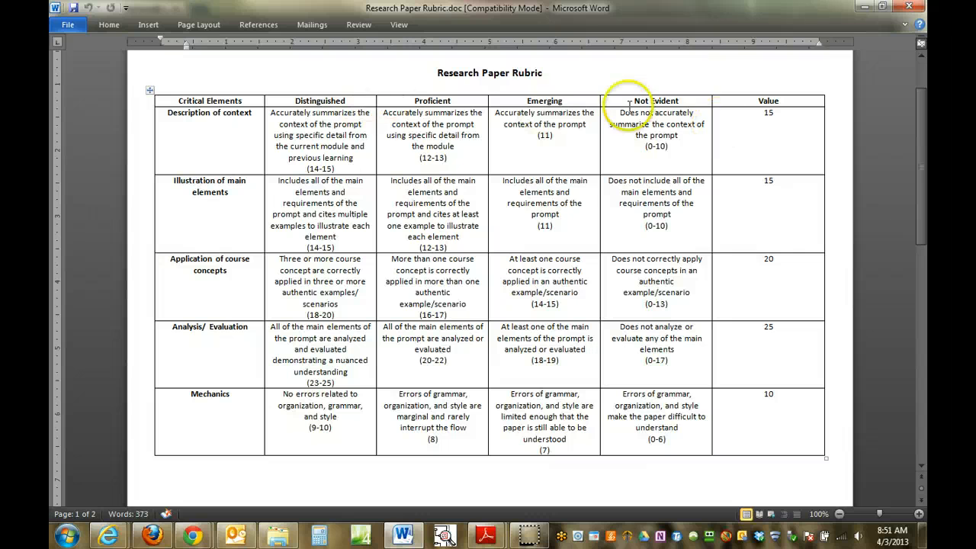
pyautogui.click(864, 7)
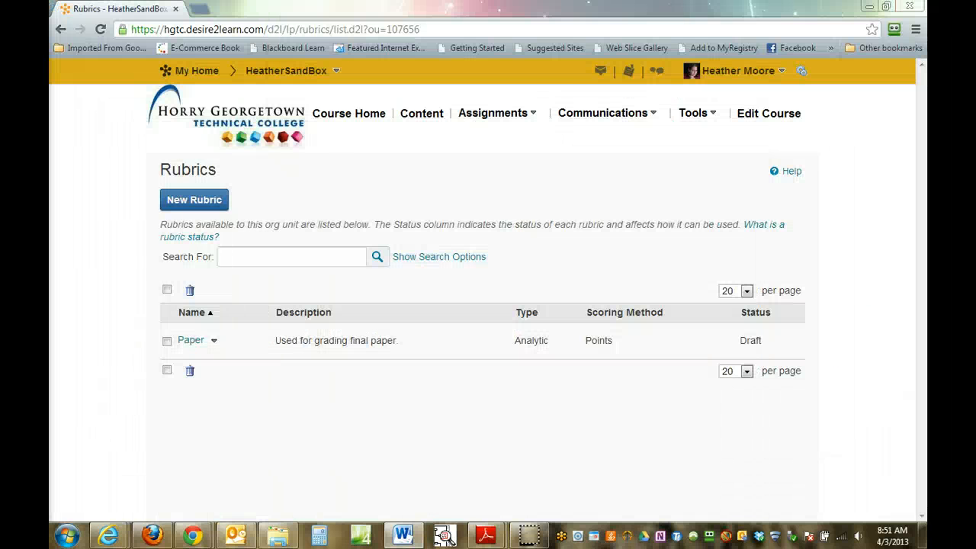
# Open the levels and criteria of the Paper rubric for editing and look through its criteria table for incomplete entries.
pyautogui.click(214, 343)
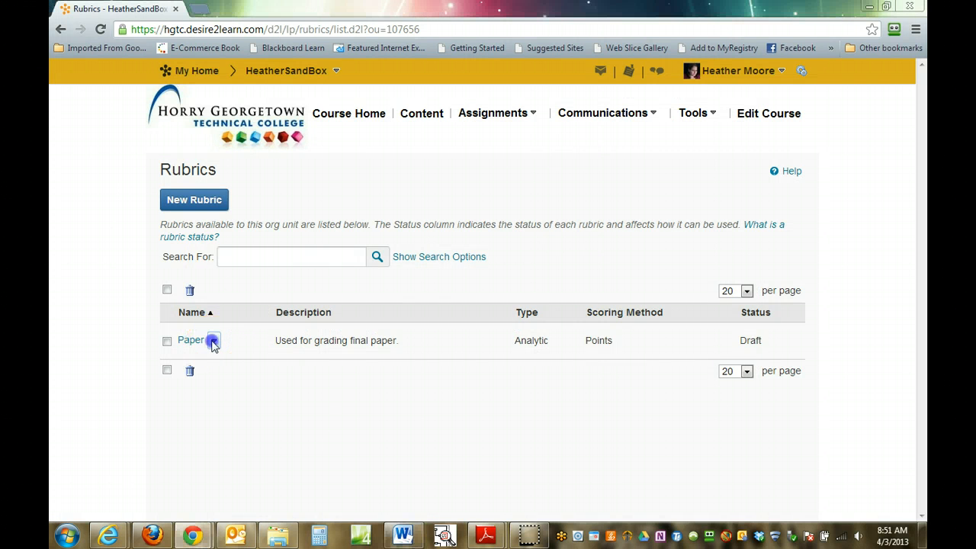
pyautogui.click(250, 374)
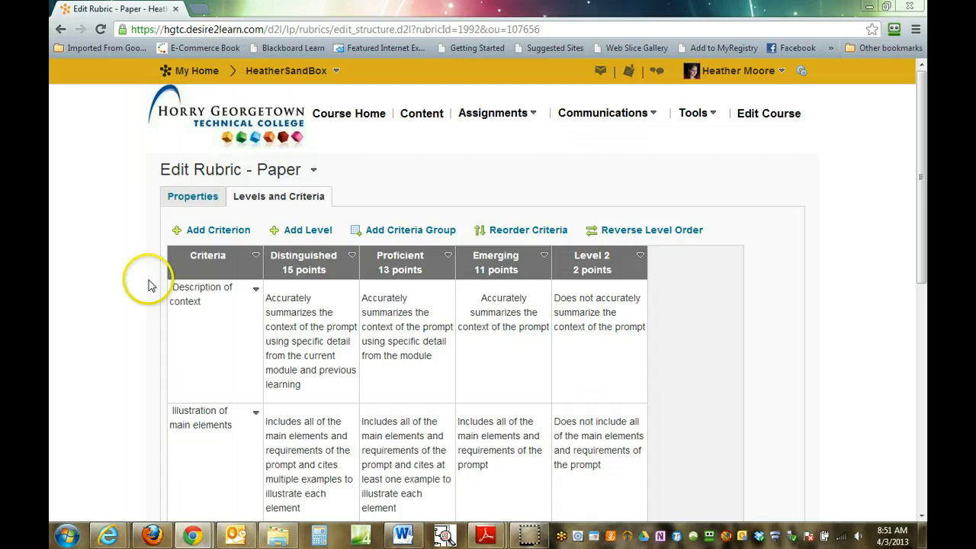
pyautogui.scroll(-2, 157, 309)
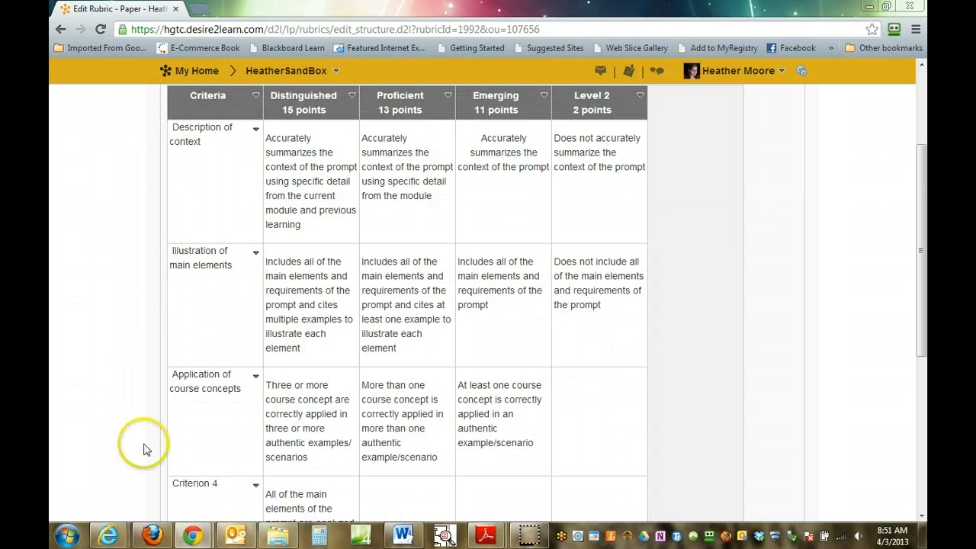
pyautogui.scroll(-2, 148, 449)
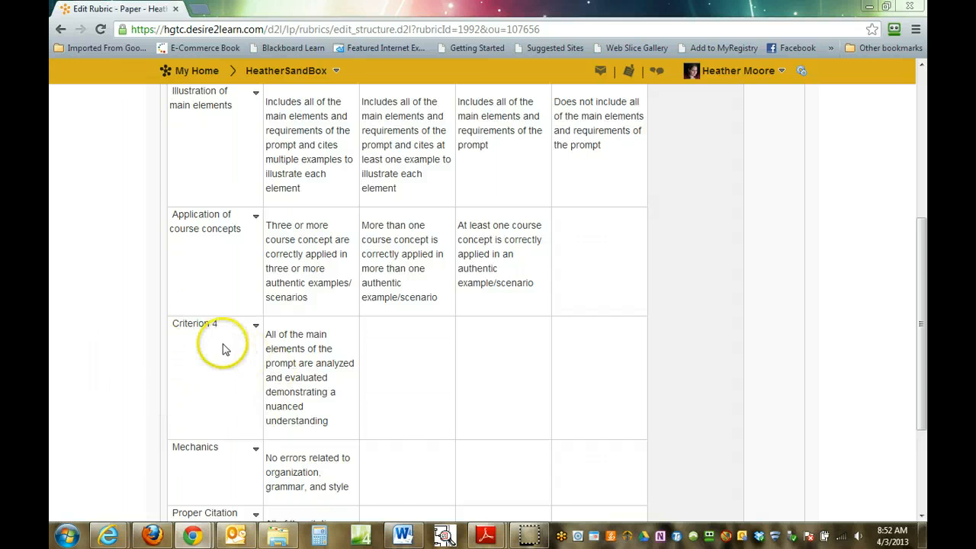
pyautogui.scroll(4, 275, 351)
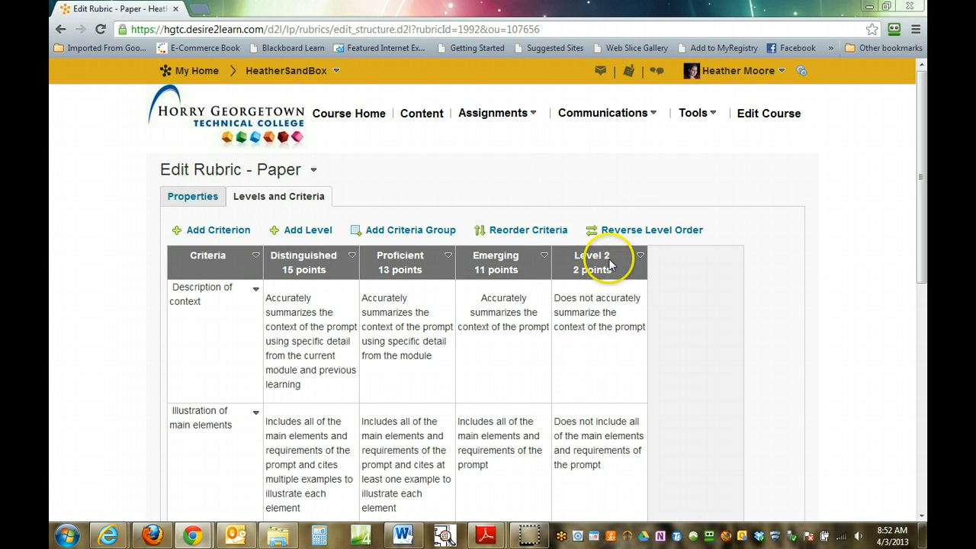
pyautogui.scroll(-4, 148, 341)
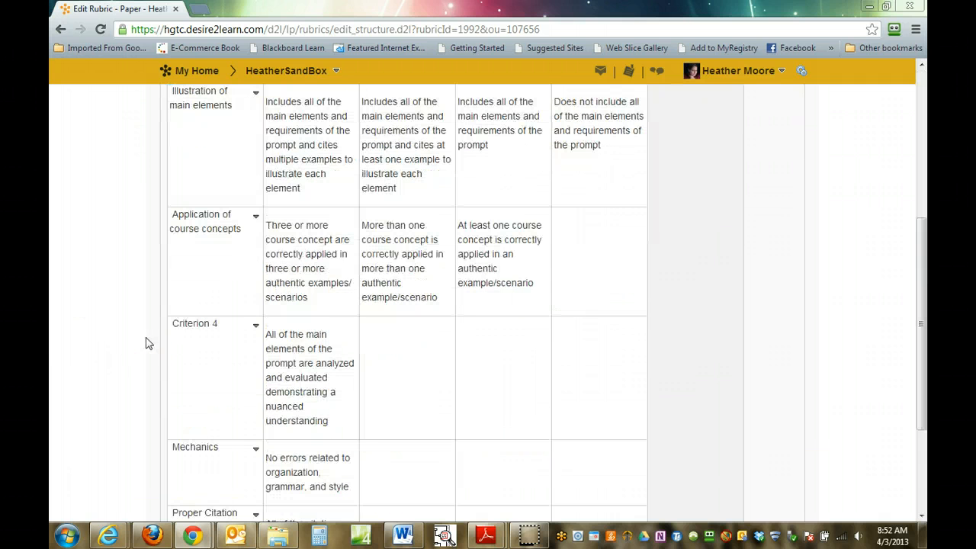
# Rename Criterion 4 in the Paper rubric as "Analysis/ Evaluation".
pyautogui.click(257, 325)
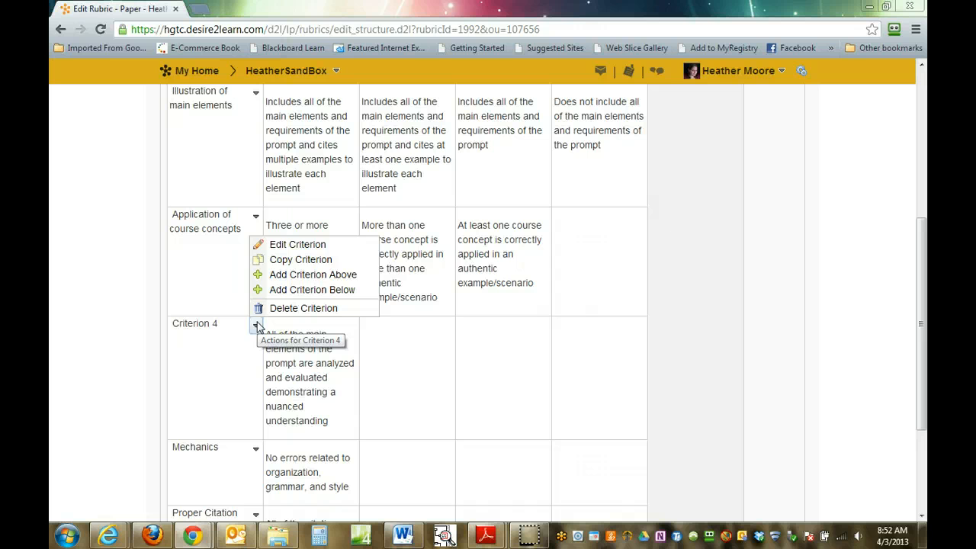
pyautogui.click(304, 243)
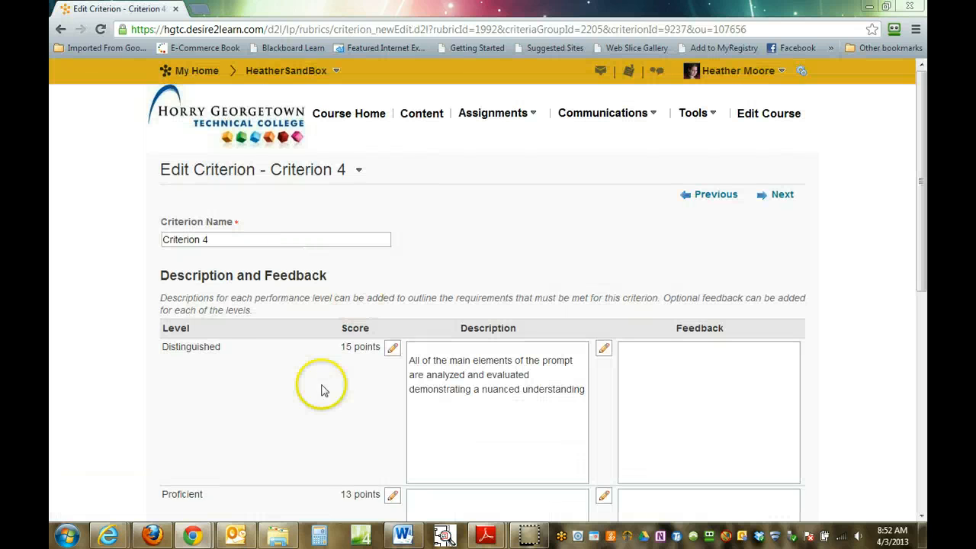
pyautogui.scroll(-2, 257, 393)
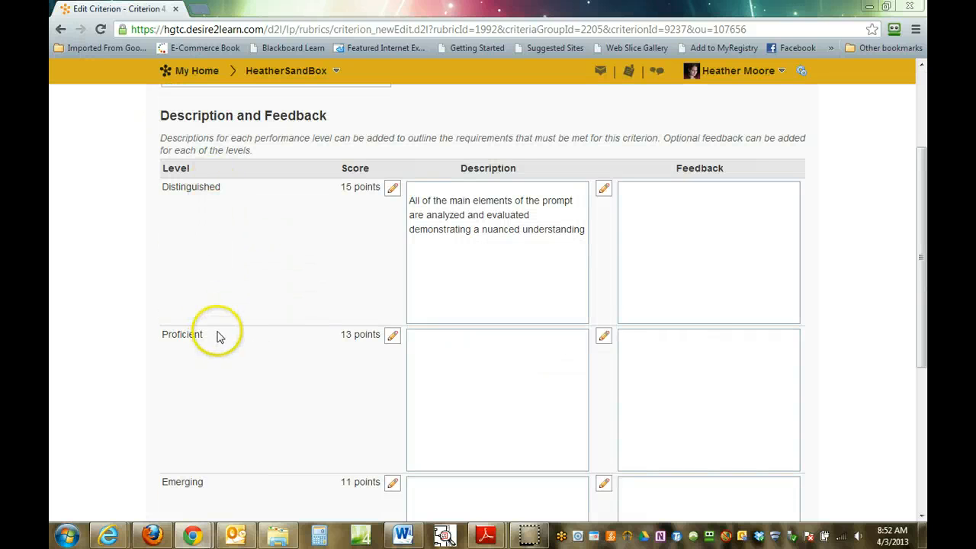
pyautogui.scroll(-4, 251, 412)
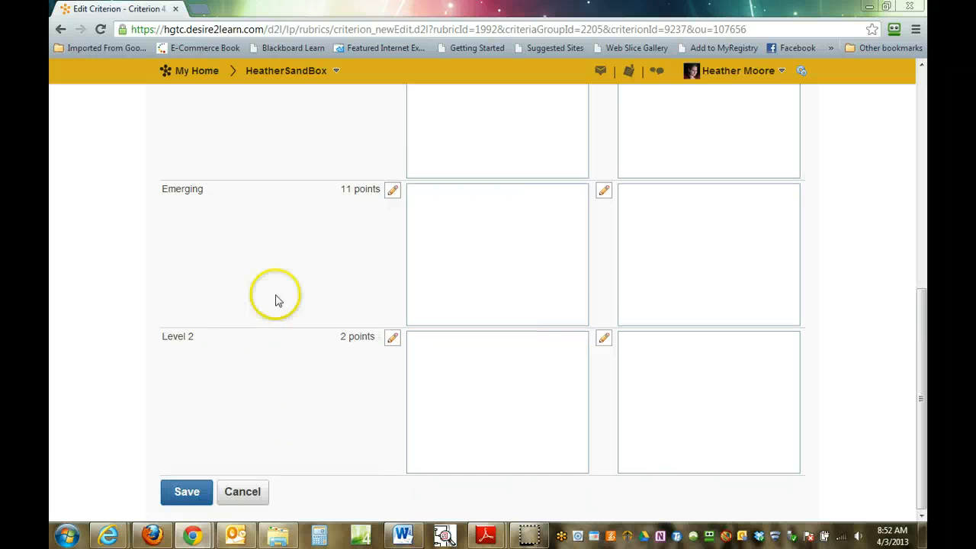
pyautogui.scroll(6, 265, 377)
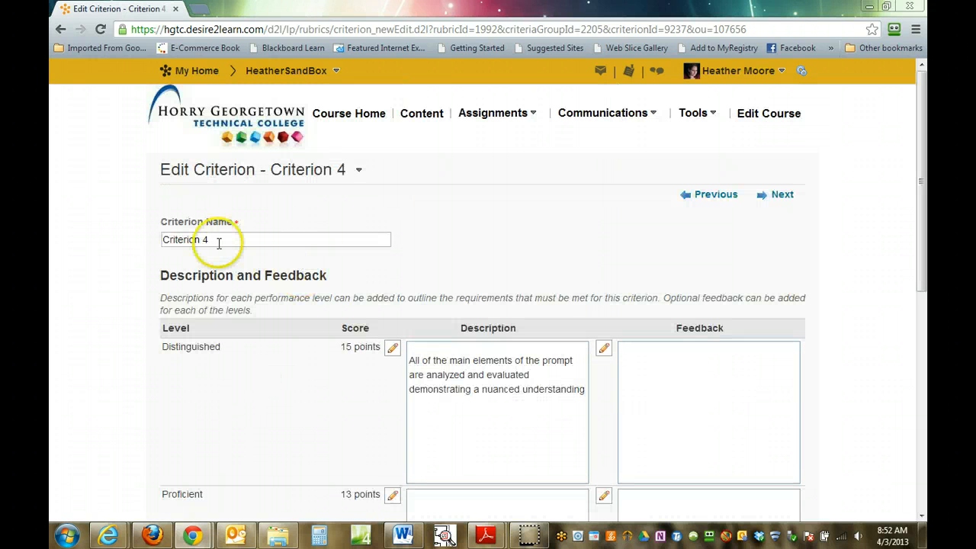
pyautogui.tripleClick(157, 240)
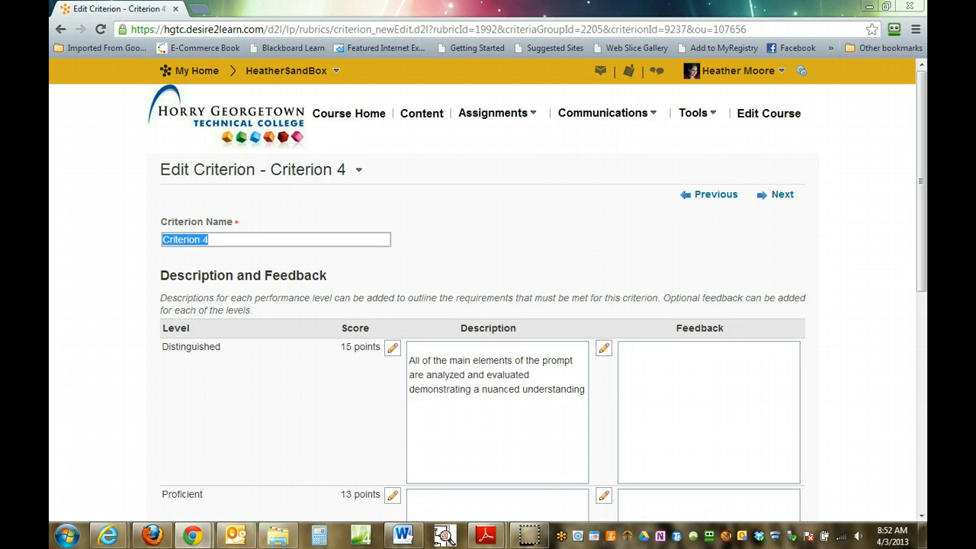
pyautogui.hotkey('alt', 'Tab')
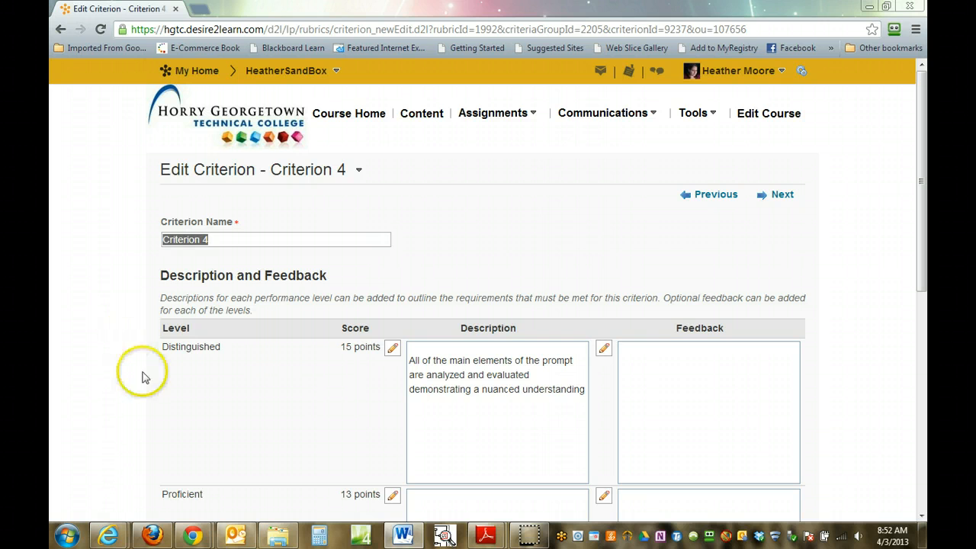
pyautogui.click(242, 238)
pyautogui.moveTo(242, 239); pyautogui.dragTo(90, 239)
pyautogui.write('Analysis/ Evaluation')
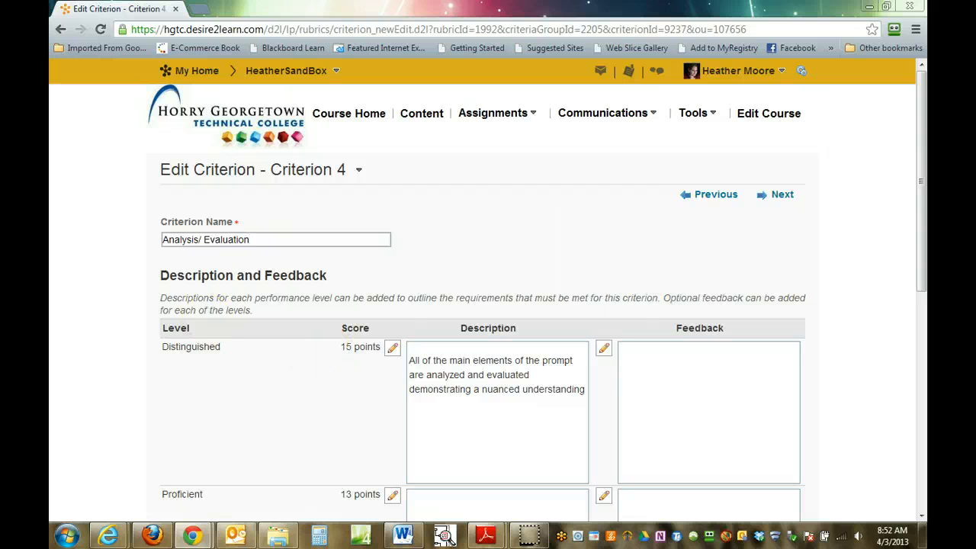
pyautogui.click(279, 392)
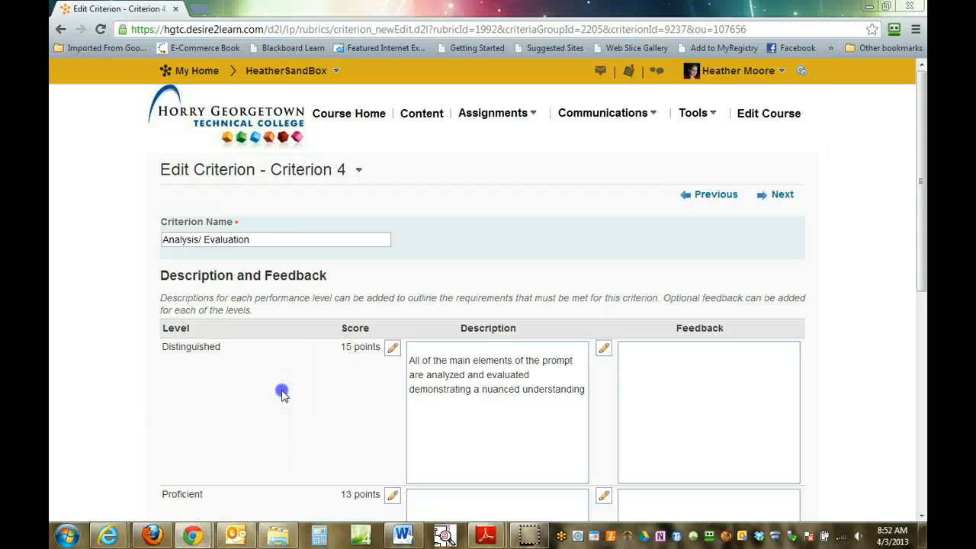
# Fill in the criterion's Proficient, Emerging and Level 2 descriptions with the Analysis/ Evaluation texts from the Word rubric, and save the criterion.
pyautogui.scroll(-2, 281, 393)
pyautogui.scroll(-2, 281, 394)
pyautogui.scroll(2, 283, 335)
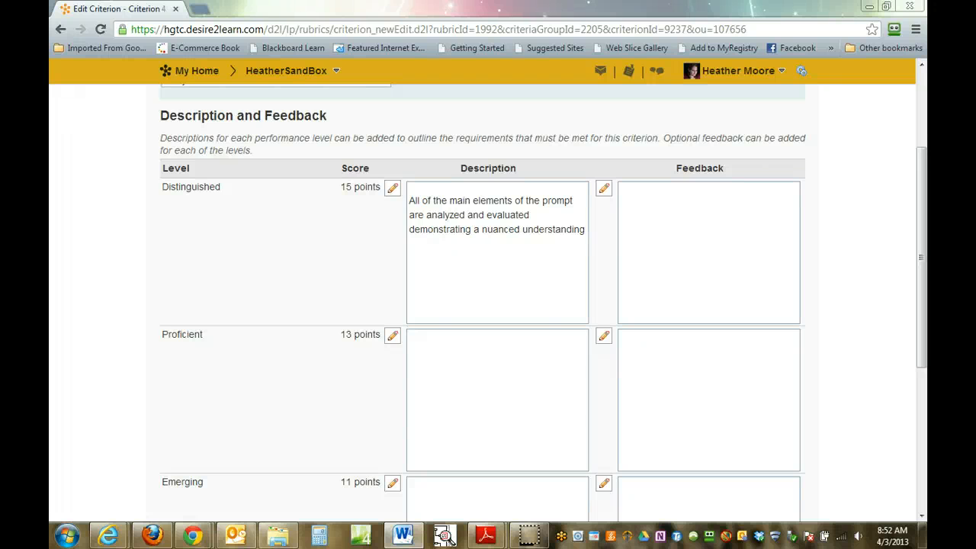
pyautogui.click(513, 371)
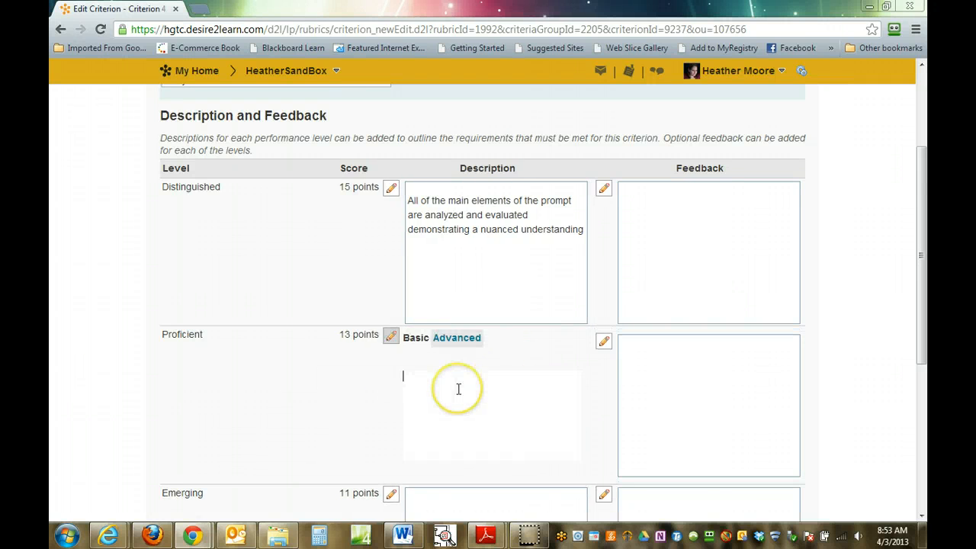
pyautogui.scroll(-2, 459, 389)
pyautogui.click(466, 266)
pyautogui.click(183, 491)
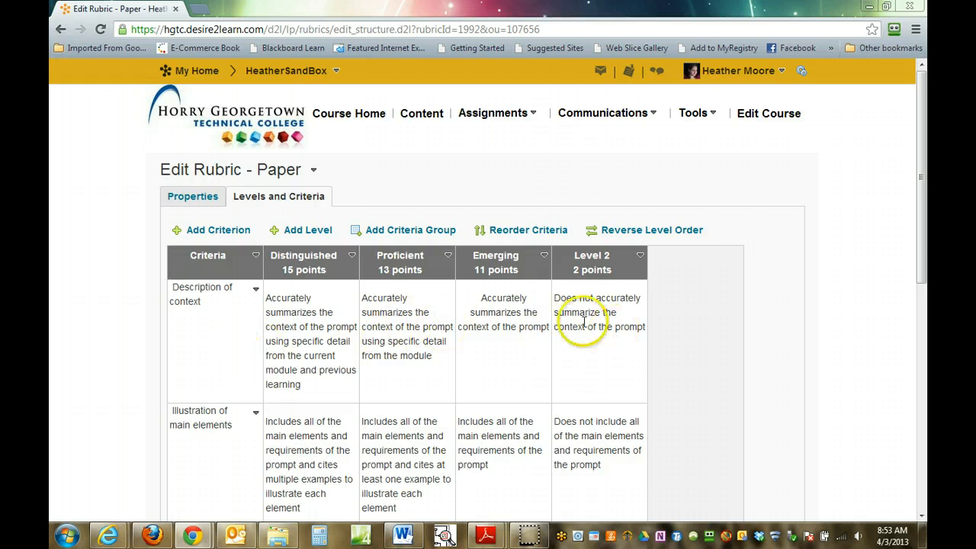
# Open the Level 2 level for editing, rename it as "Not Evident" and set its score to 10 points.
pyautogui.click(639, 254)
pyautogui.click(662, 273)
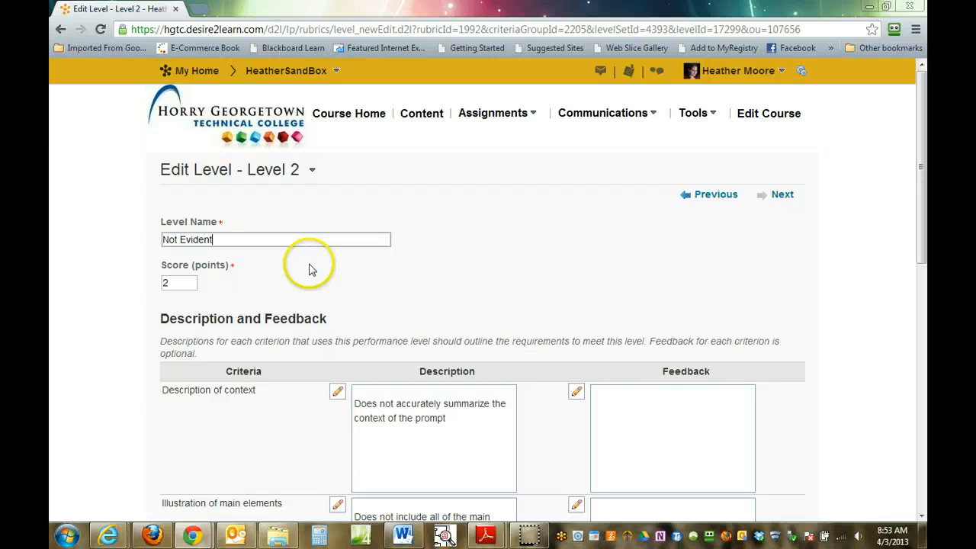
pyautogui.doubleClick(163, 283)
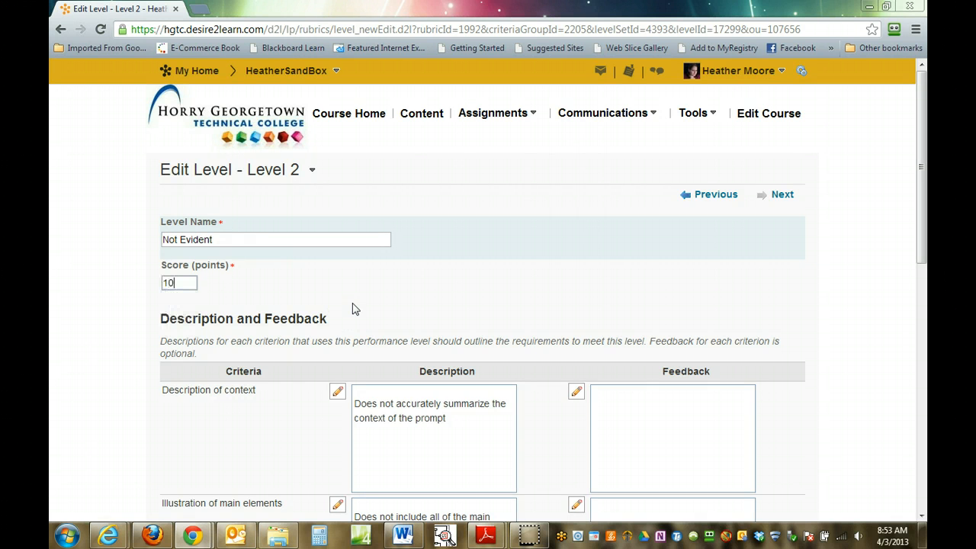
# Check the Not Evident column of the Research Paper Rubric in Word, and return to the level being edited in the browser.
pyautogui.click(402, 535)
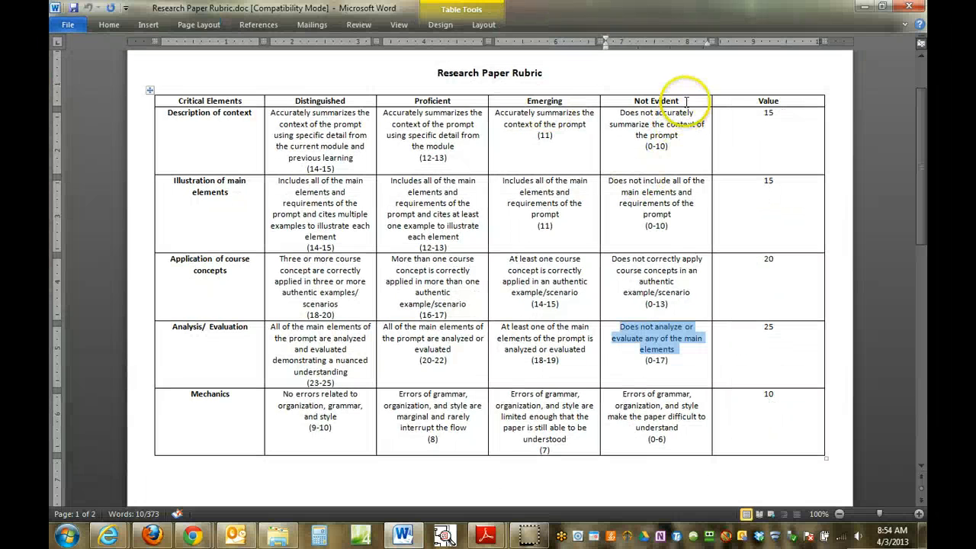
pyautogui.click(679, 100)
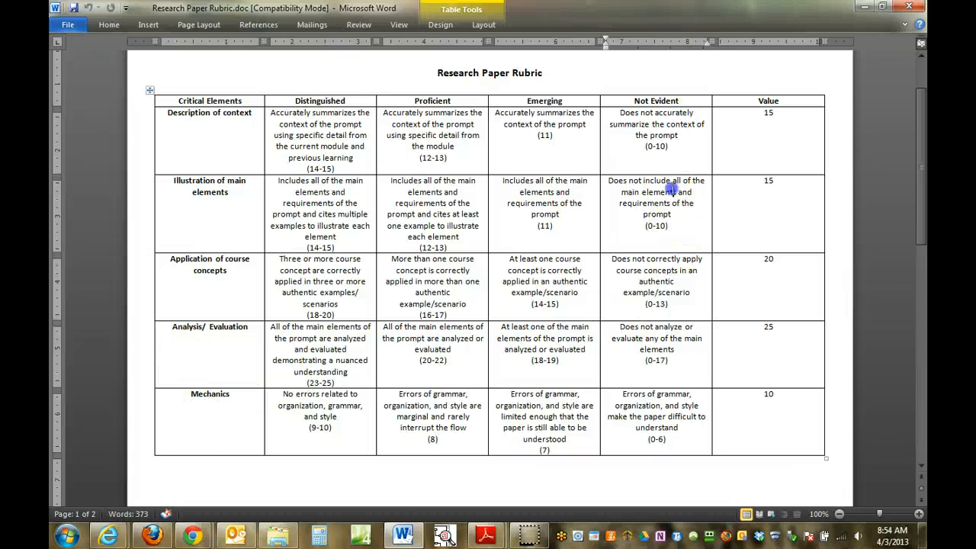
pyautogui.click(668, 348)
pyautogui.click(663, 408)
pyautogui.moveTo(540, 13); pyautogui.dragTo(50, 229)
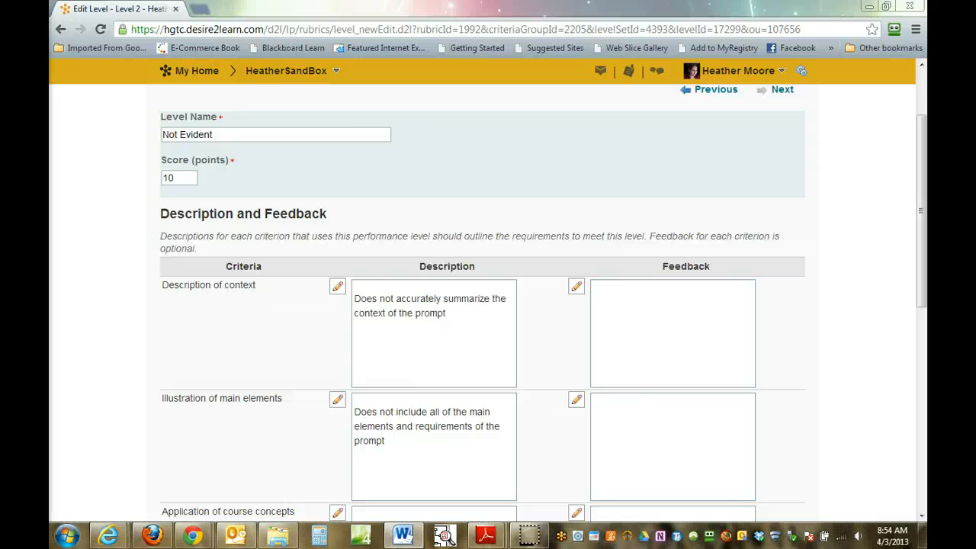
# Fill in the Not Evident descriptions for Application of course concepts, Mechanics and Proper Citation from the Word rubric, and save the level.
pyautogui.scroll(-4, 251, 324)
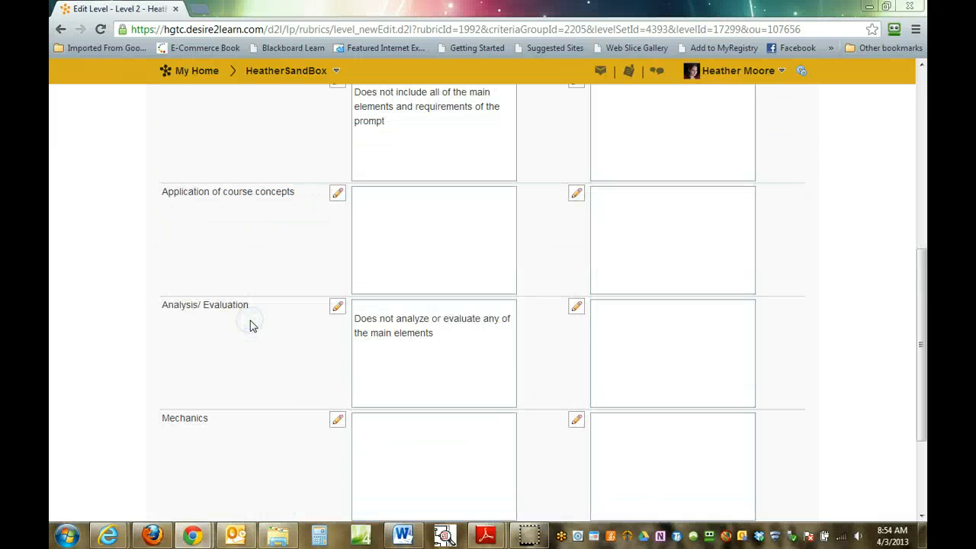
pyautogui.click(446, 231)
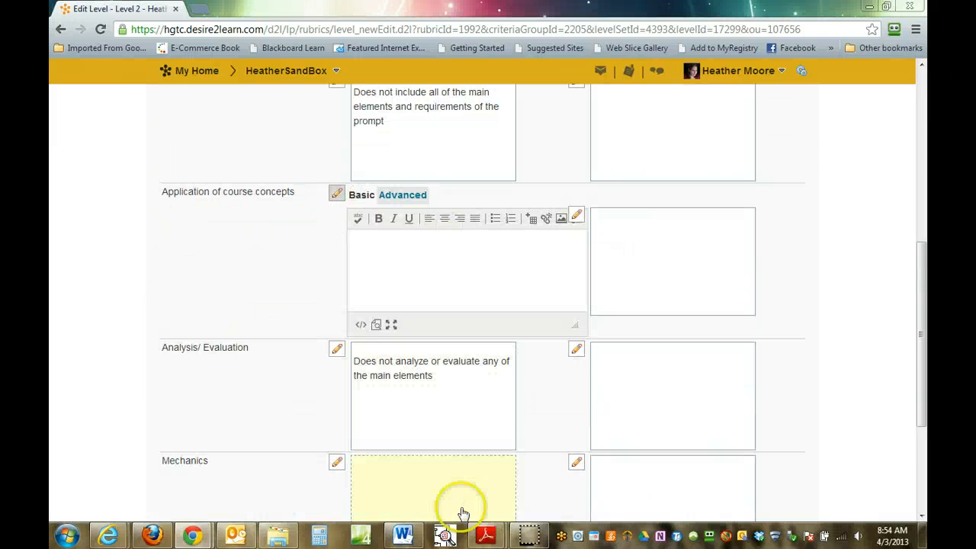
pyautogui.click(406, 494)
pyautogui.scroll(-3, 342, 316)
pyautogui.click(366, 414)
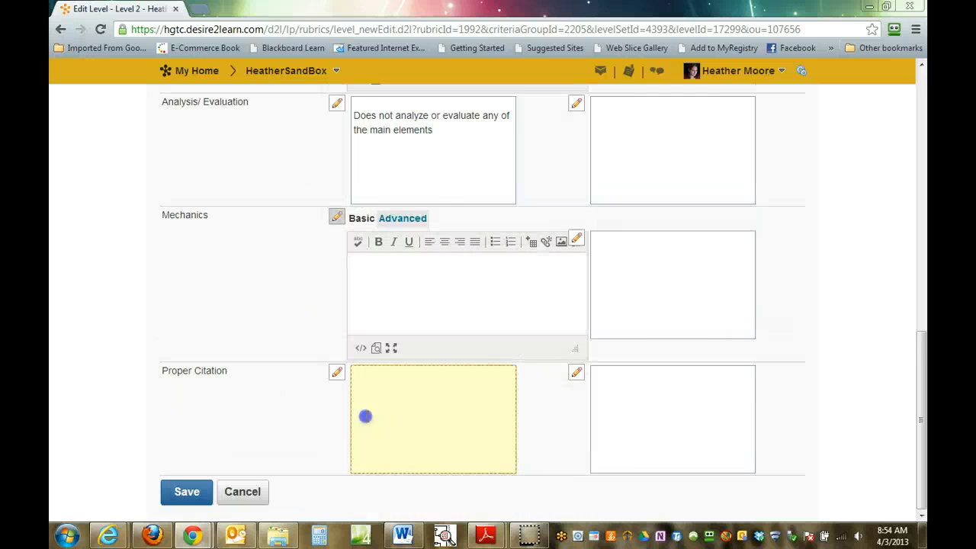
pyautogui.scroll(2, 245, 307)
pyautogui.scroll(2, 245, 307)
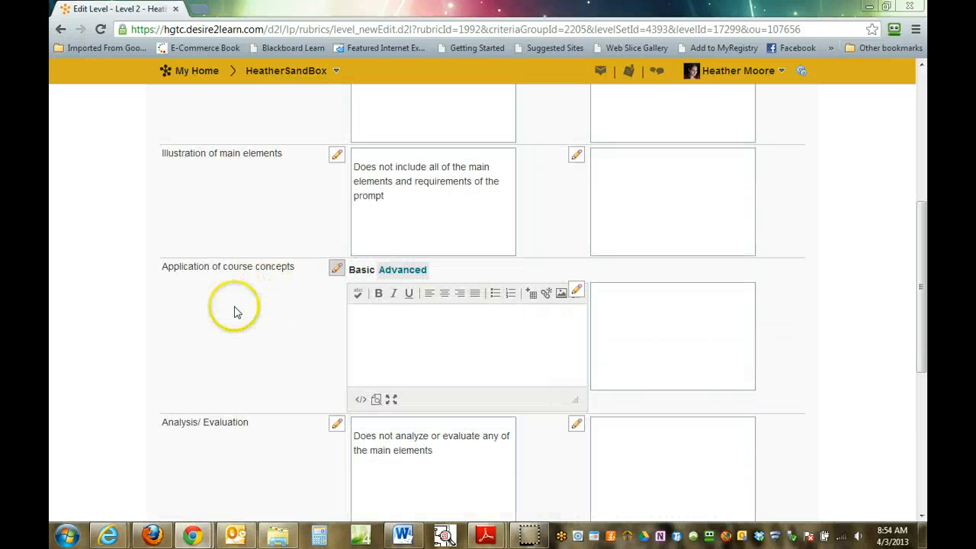
pyautogui.scroll(-5, 175, 490)
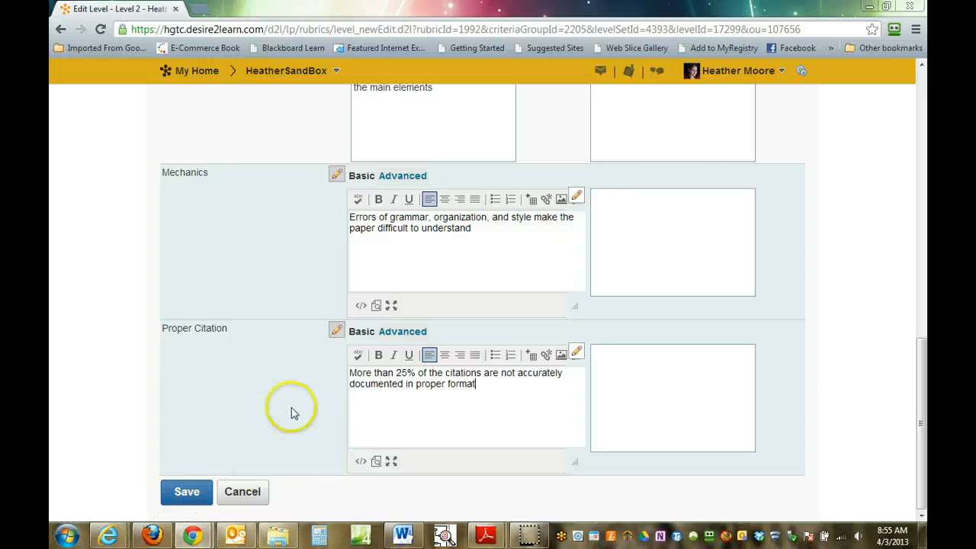
pyautogui.scroll(4, 290, 310)
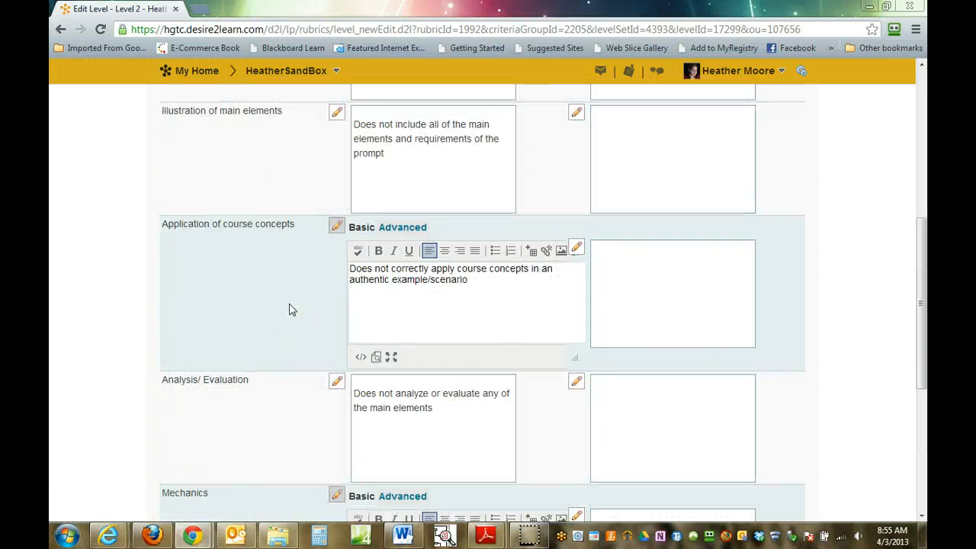
pyautogui.scroll(-4, 290, 308)
pyautogui.click(187, 492)
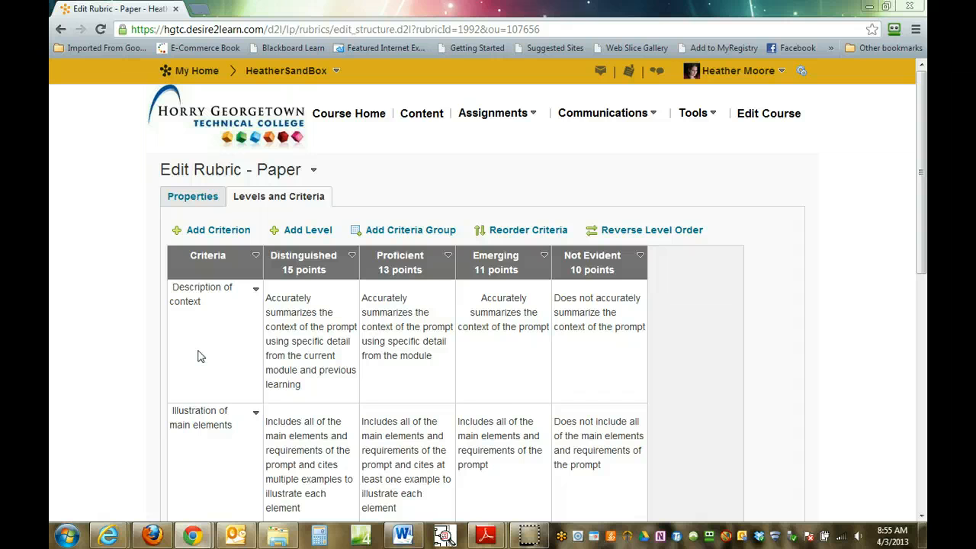
# Look through the criteria table down to the overall score levels for descriptions that are still missing.
pyautogui.scroll(-2, 197, 356)
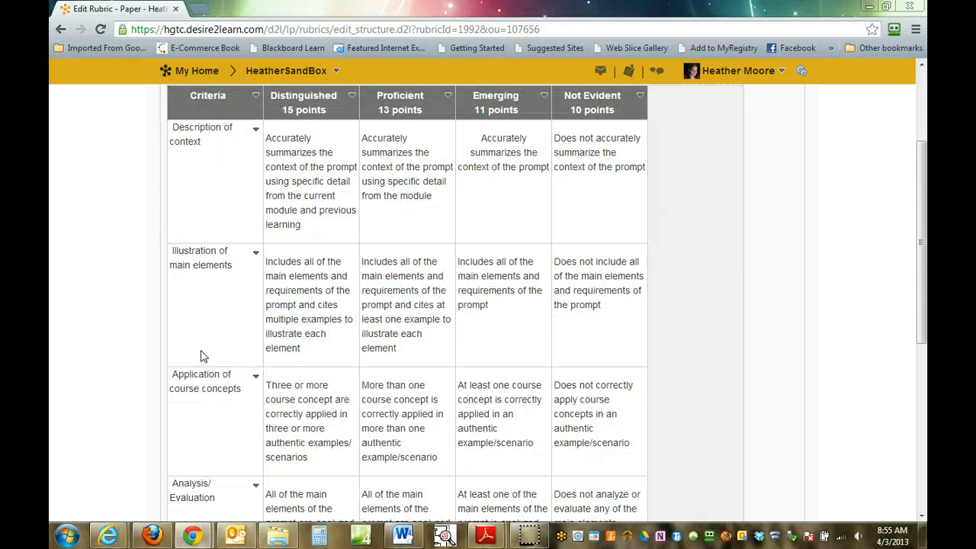
pyautogui.scroll(-2, 203, 356)
pyautogui.scroll(-2, 203, 355)
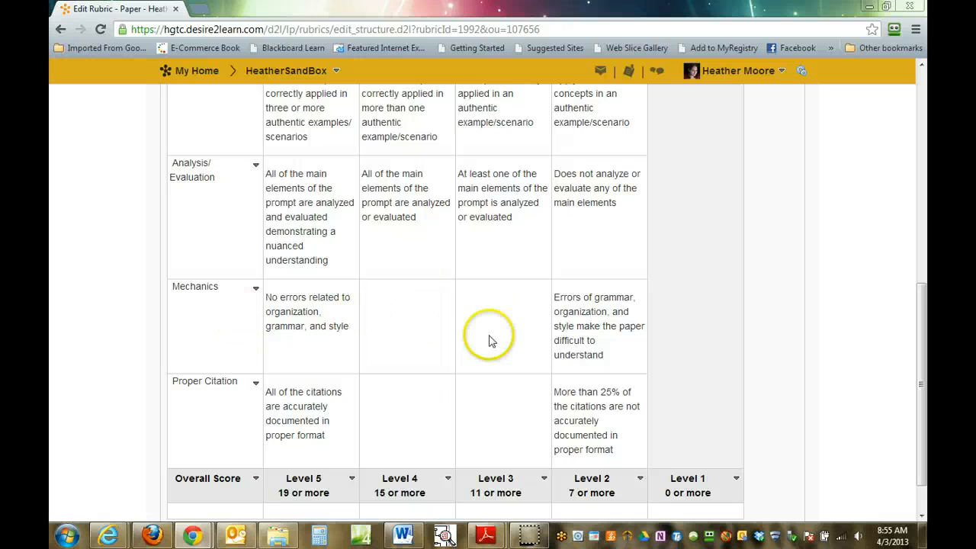
pyautogui.scroll(-1, 429, 405)
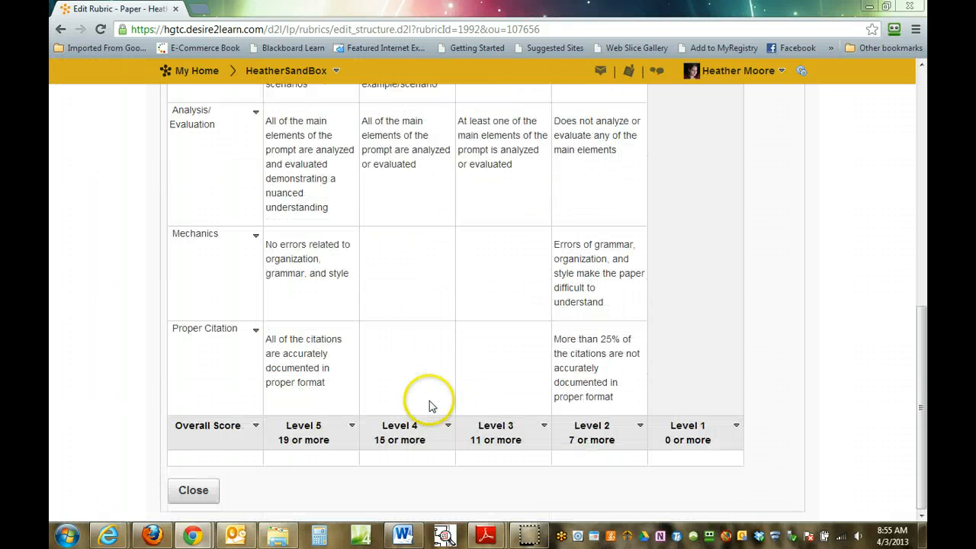
pyautogui.scroll(10, 500, 355)
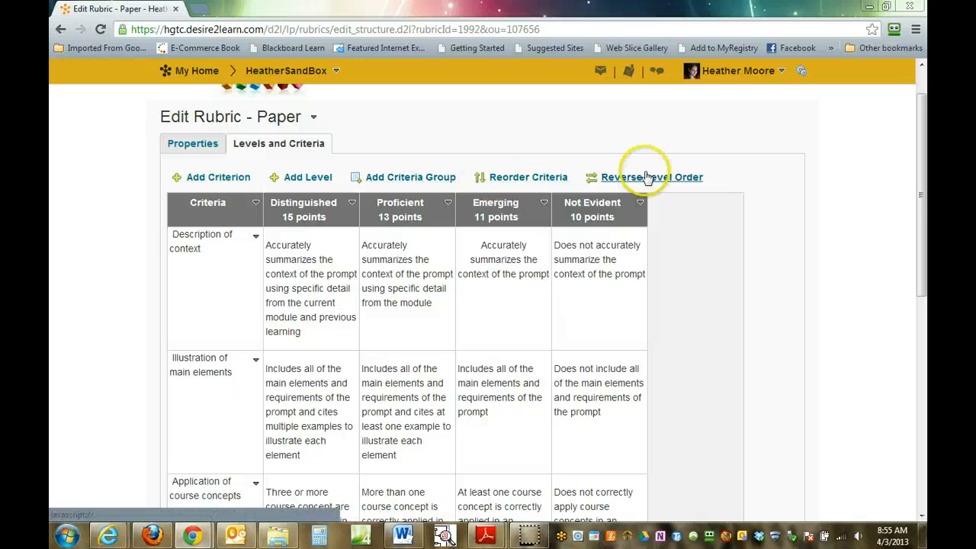
# View the actions available for the criteria group and for the Description of context criterion.
pyautogui.click(256, 202)
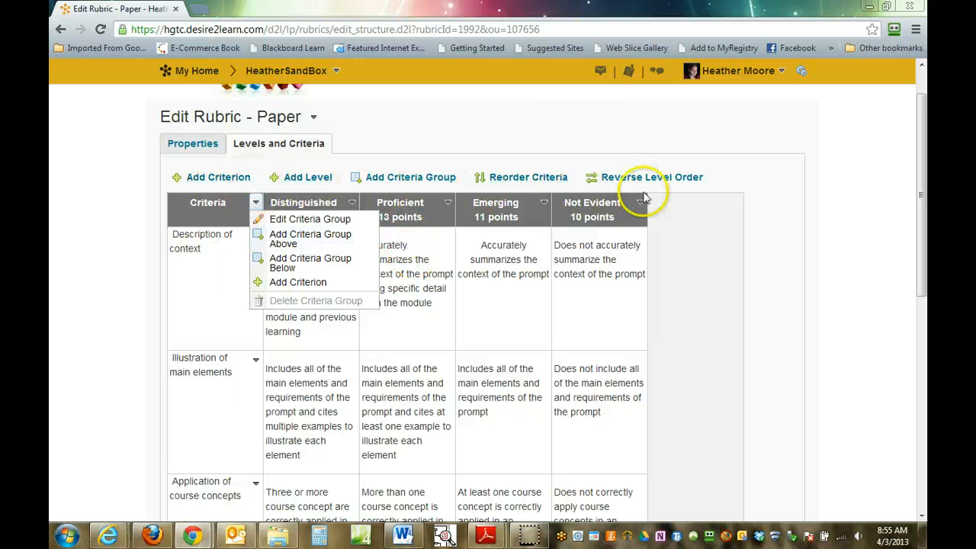
pyautogui.click(196, 285)
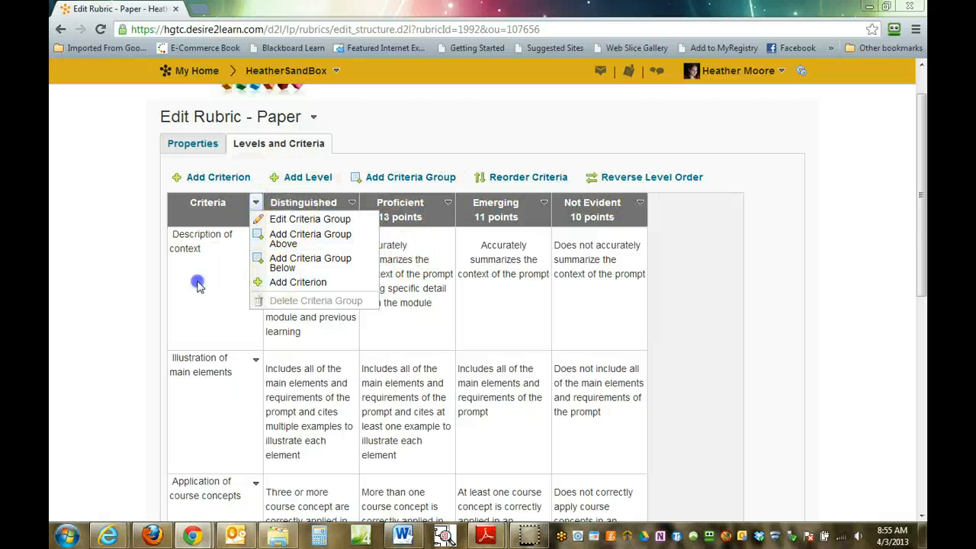
pyautogui.click(256, 237)
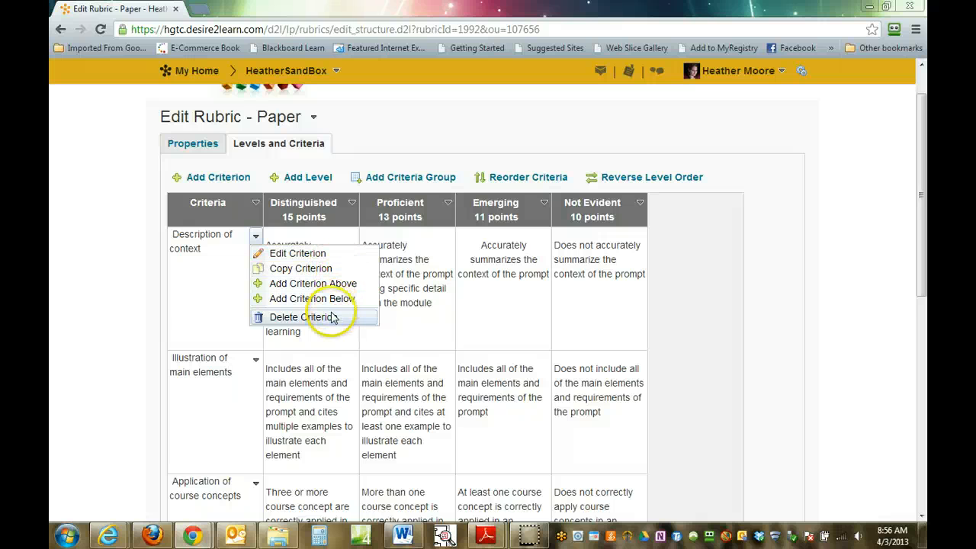
pyautogui.click(233, 263)
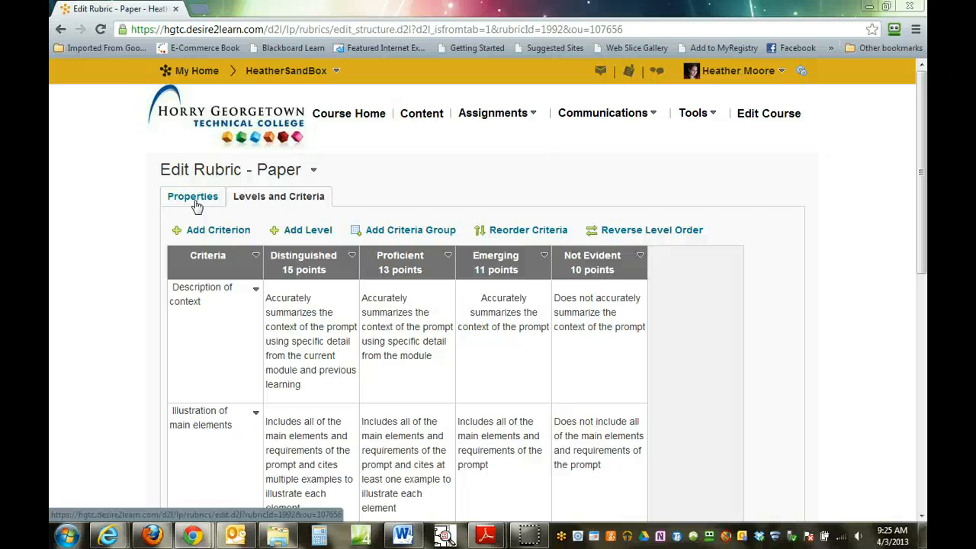
# Preview the Paper rubric, and close its levels and criteria to return to the rubrics list.
pyautogui.click(313, 170)
pyautogui.click(336, 203)
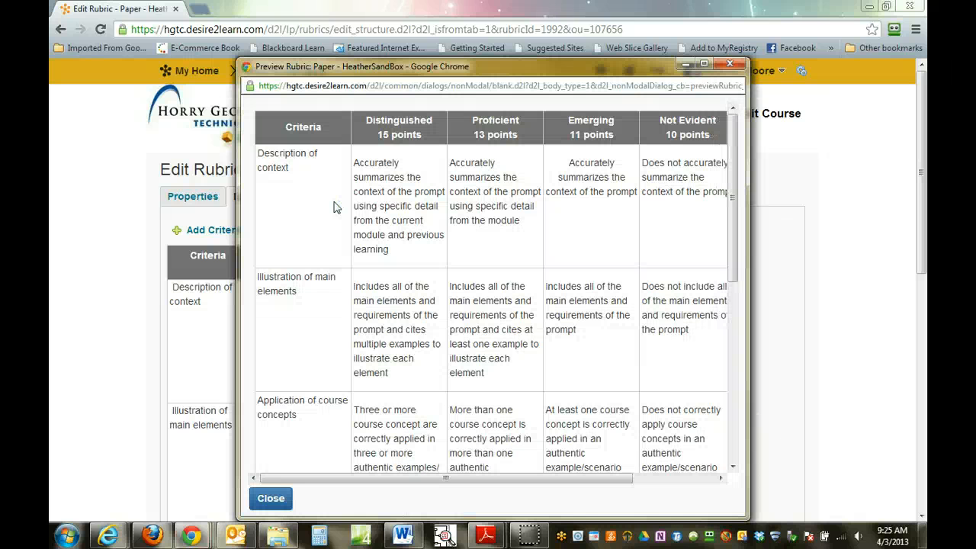
pyautogui.moveTo(730, 207); pyautogui.dragTo(729, 240)
pyautogui.click(271, 498)
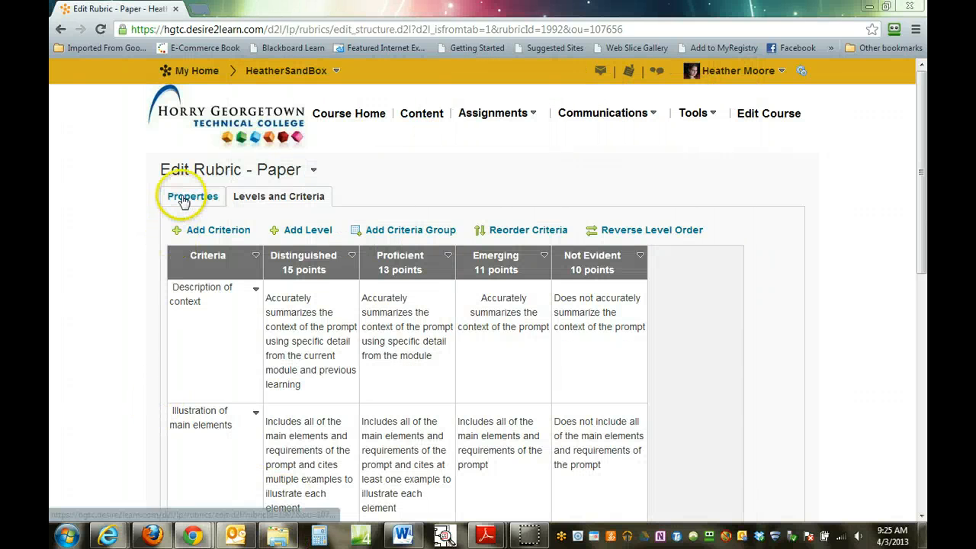
pyautogui.scroll(-10, 142, 327)
pyautogui.click(192, 492)
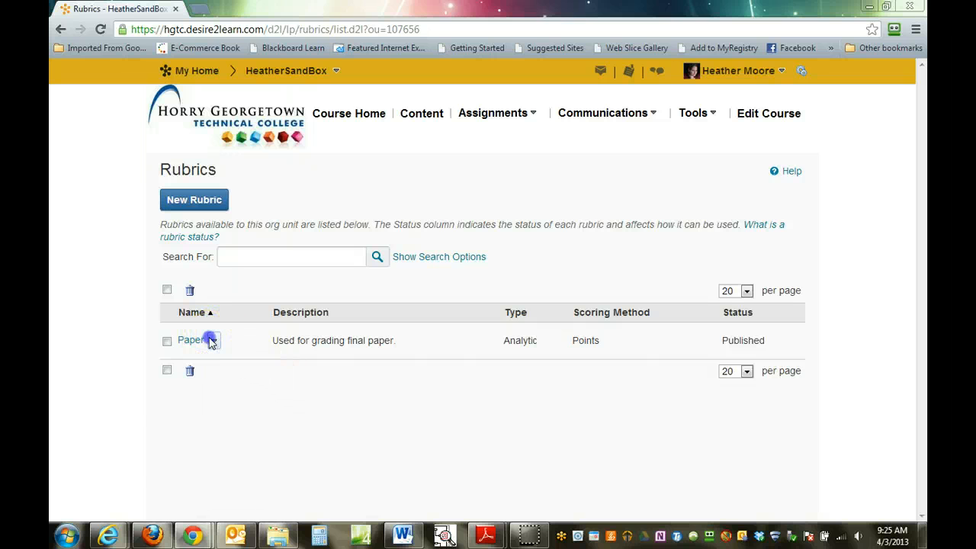
# View the actions available for the Paper rubric in the rubrics list, including Set Status and Copy.
pyautogui.click(213, 341)
pyautogui.moveTo(267, 390)
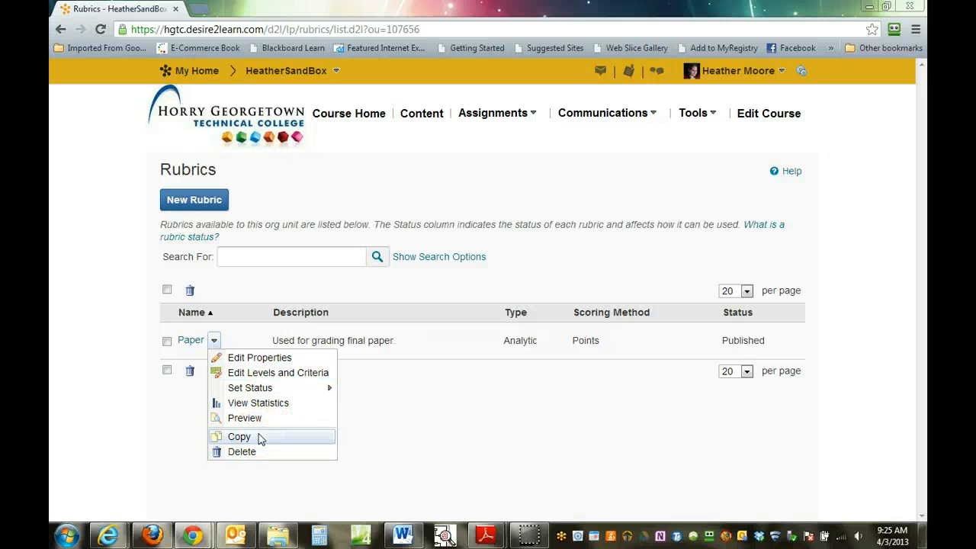
pyautogui.click(177, 425)
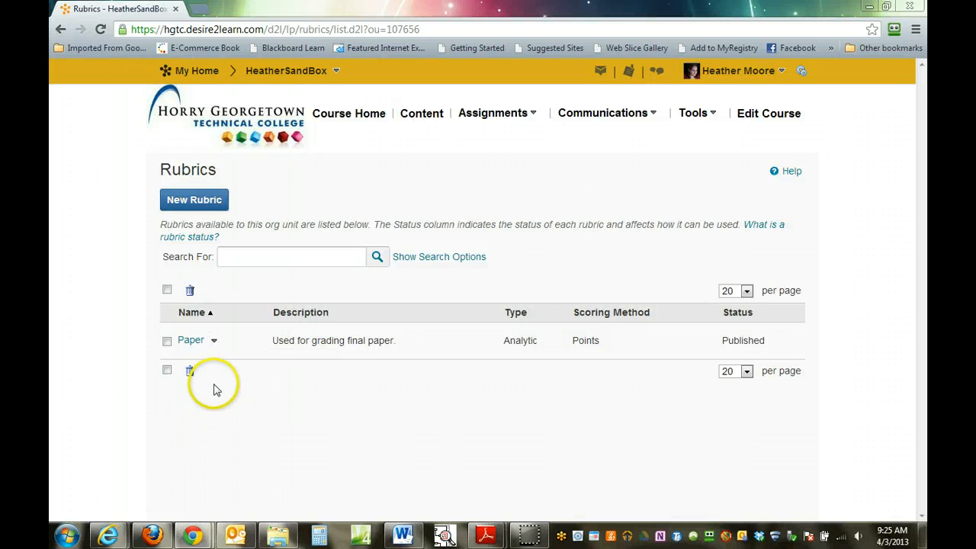
pyautogui.click(167, 342)
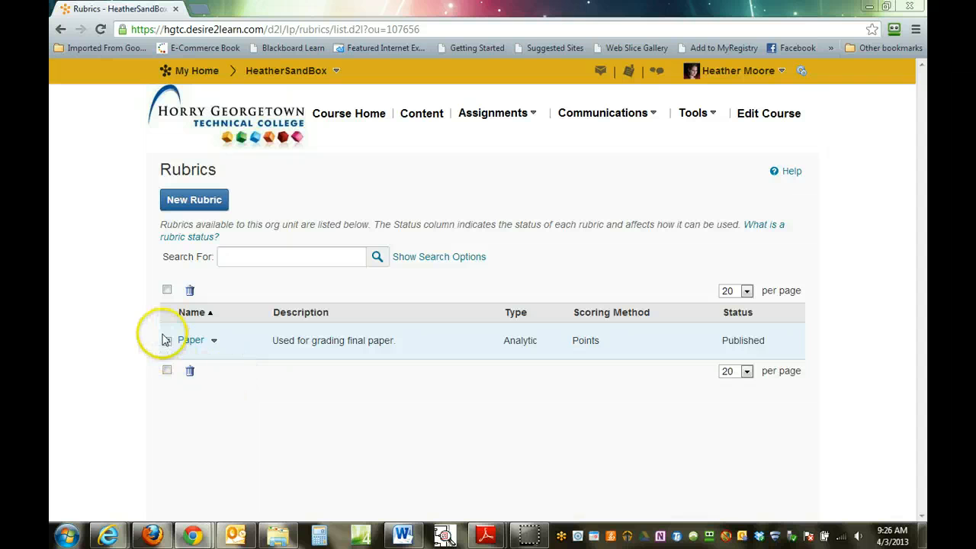
pyautogui.click(167, 341)
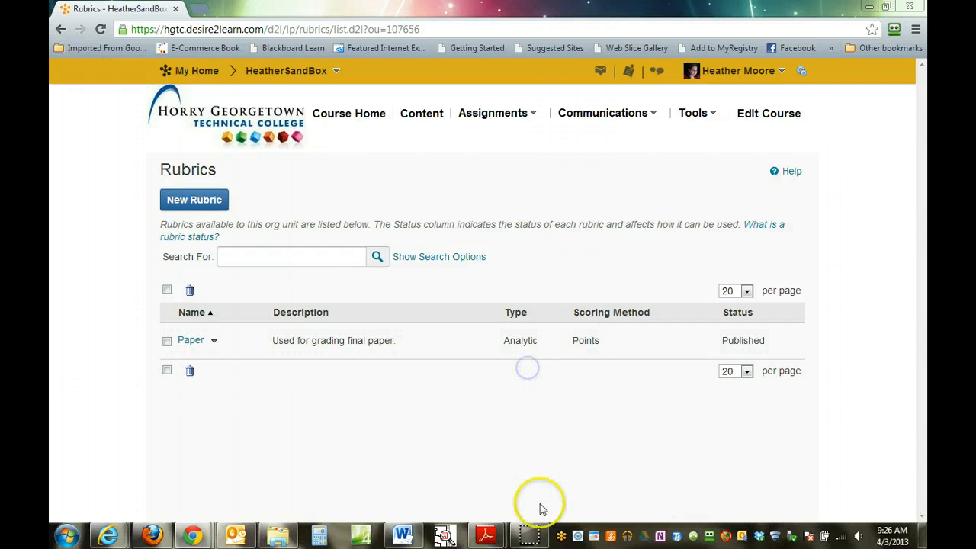
pyautogui.moveTo(524, 539)
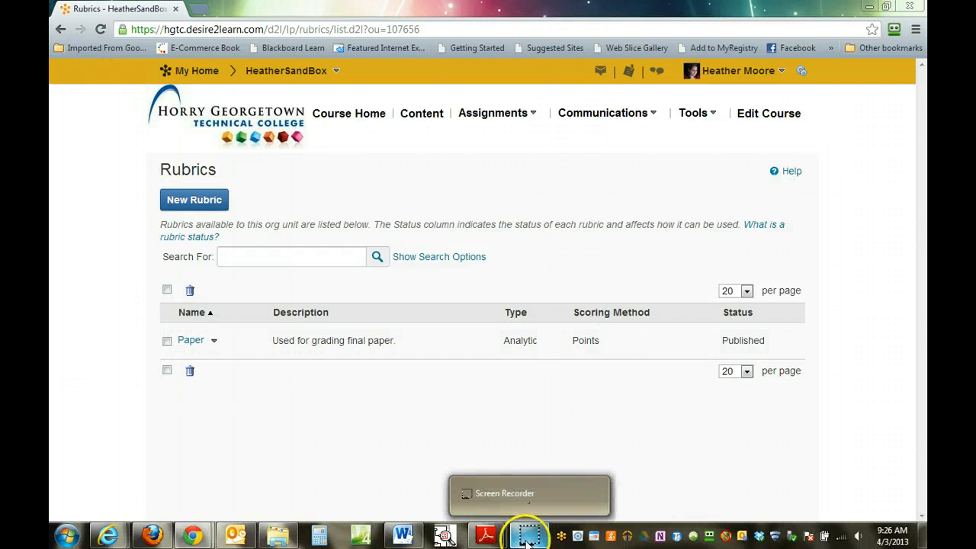